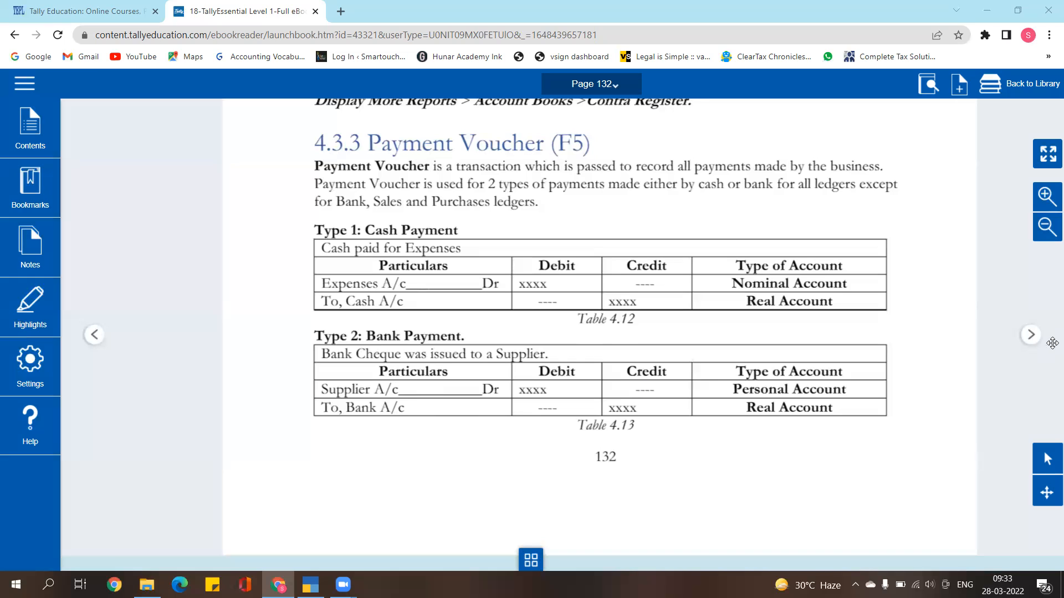
Step: Turn to page 133 of the e-book and read the payment voucher illustration
click(1032, 335)
scroll(795, 314, up, 5)
scroll(634, 330, up, 5)
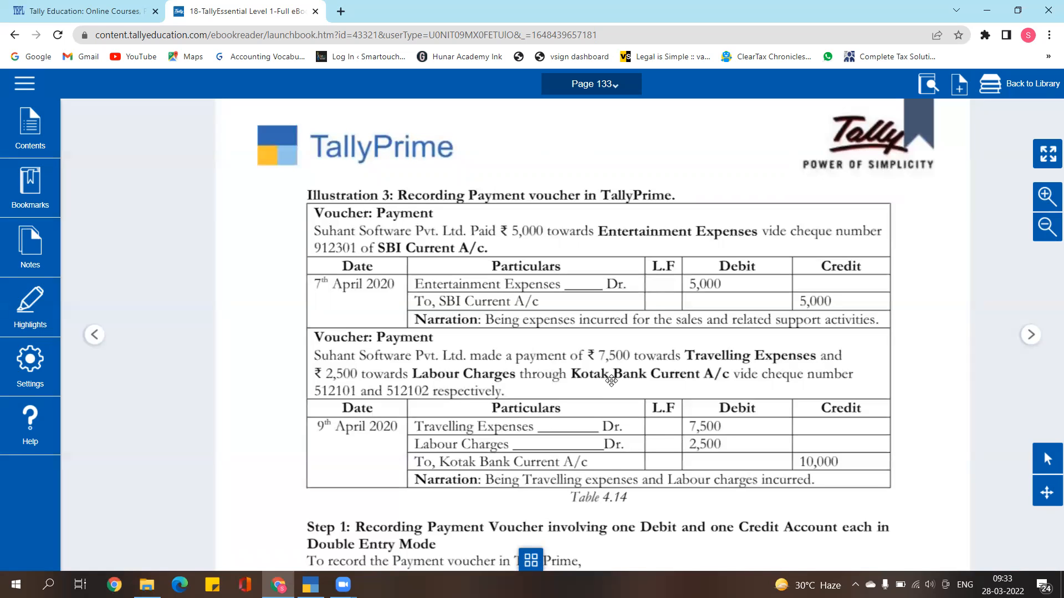
Step: Switch to TallyPrime and bring up a new Payment voucher
click(311, 585)
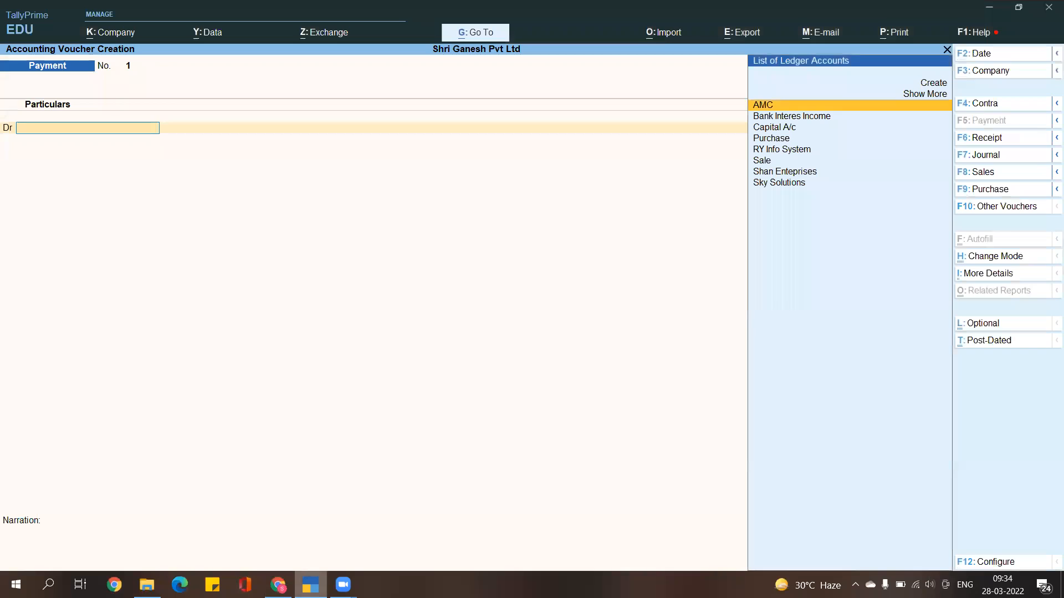
key(F6)
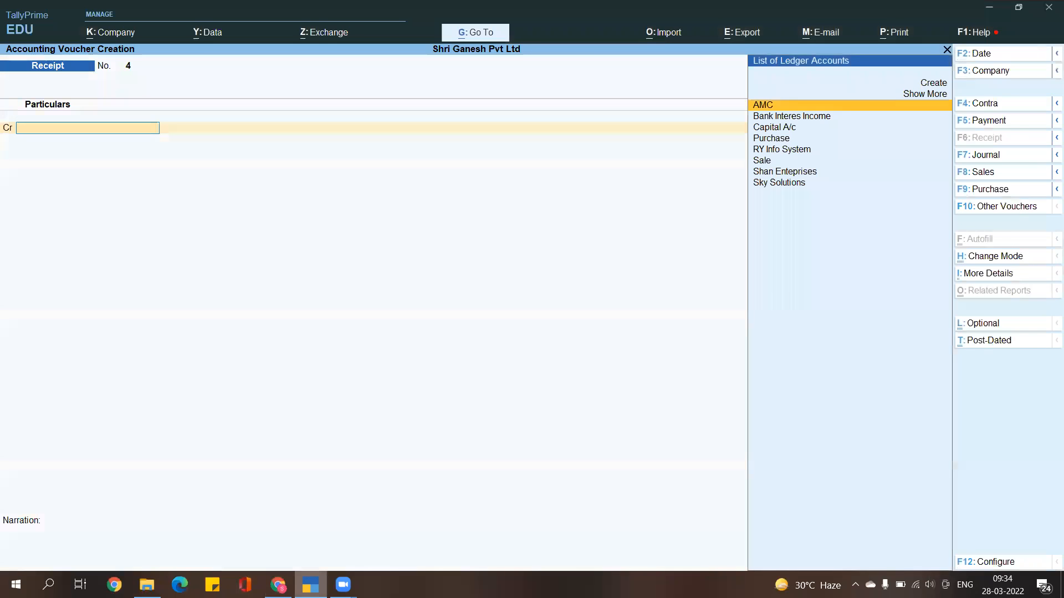
key(F5)
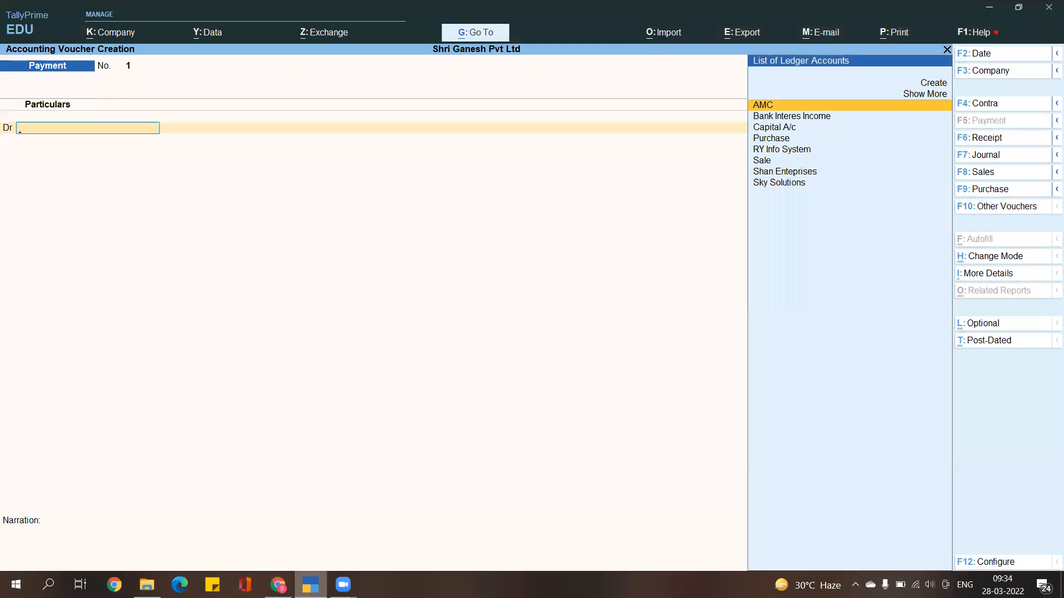
Step: Create the ledger "Entertainment Exps." under Indirect Expenses for the debit line of the payment voucher
key(alt+c)
text(Ex)
key(BackSpace)
text(ter)
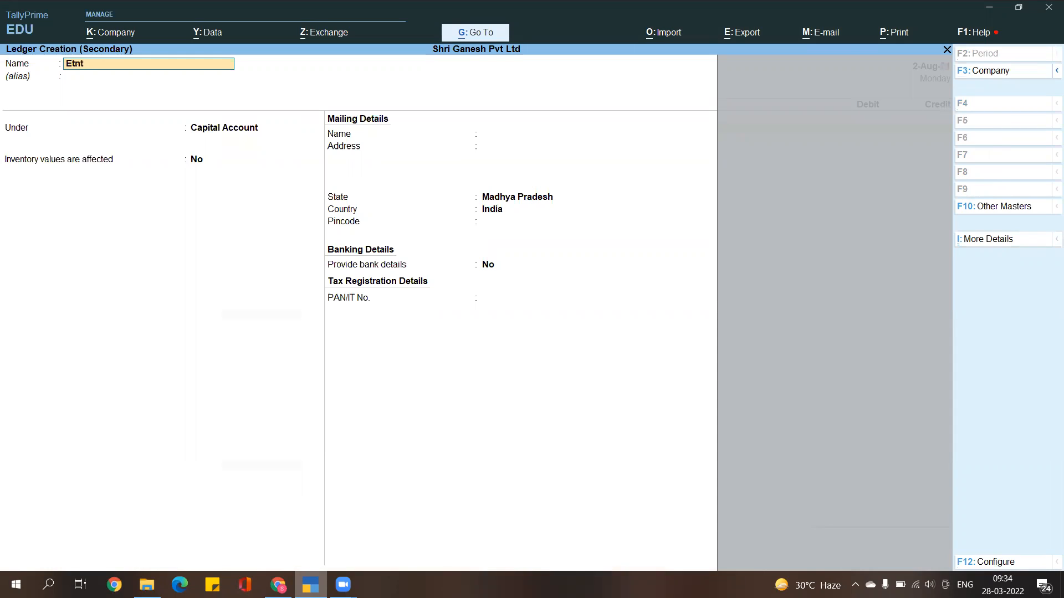
key(BackSpace)
text(ntertainment Exps.)
key(Return)
text(In)
key(Down)
key(Down)
key(Return)
key(ctrl)
key(ctrl+a)
Step: Debit Entertainment Exps. with 5,000, credit SBI Current A/c by cheque without an instrument number, and accept the voucher
text(5000)
key(Return)
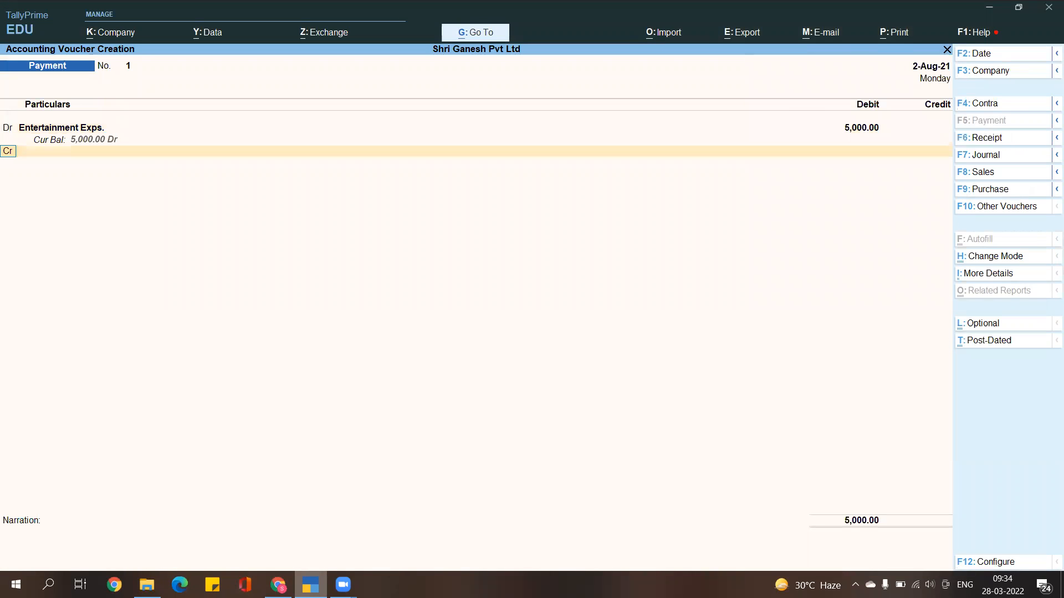
key(Return)
text(sb)
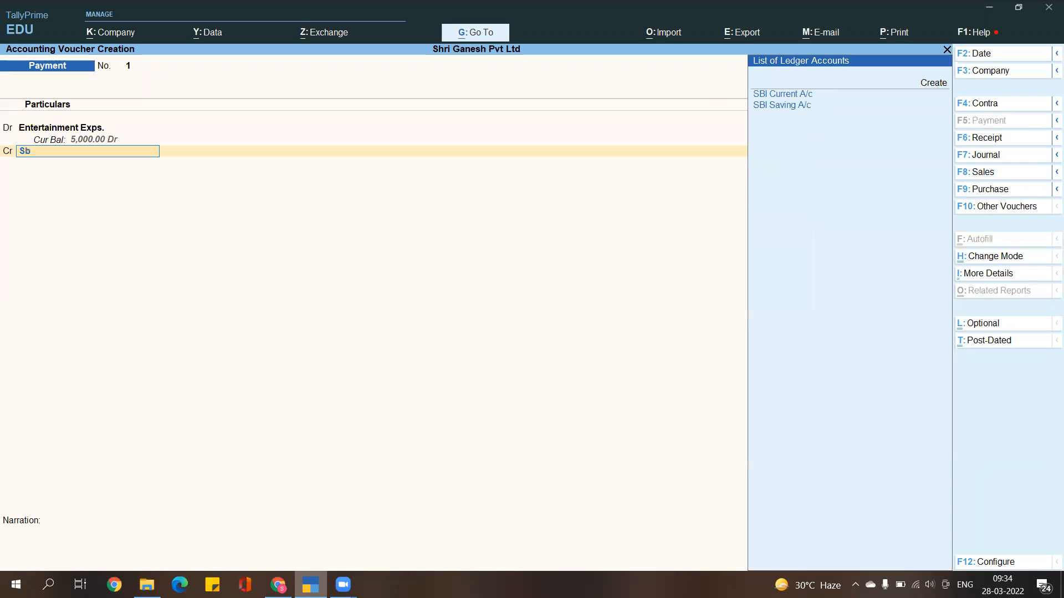
key(Return)
key(Return)
key(Return)
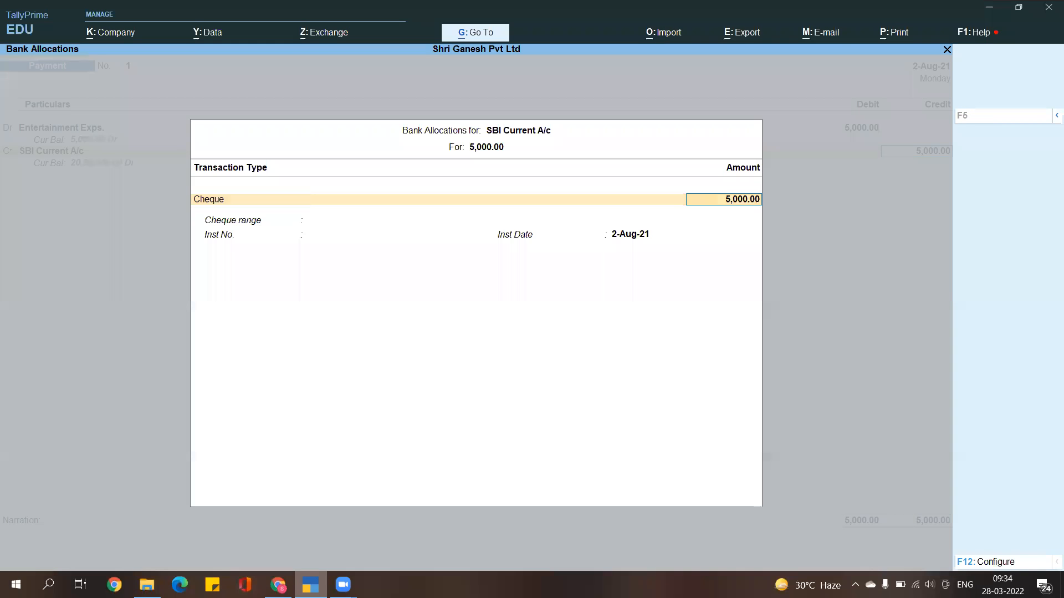
key(Return)
key(Return)
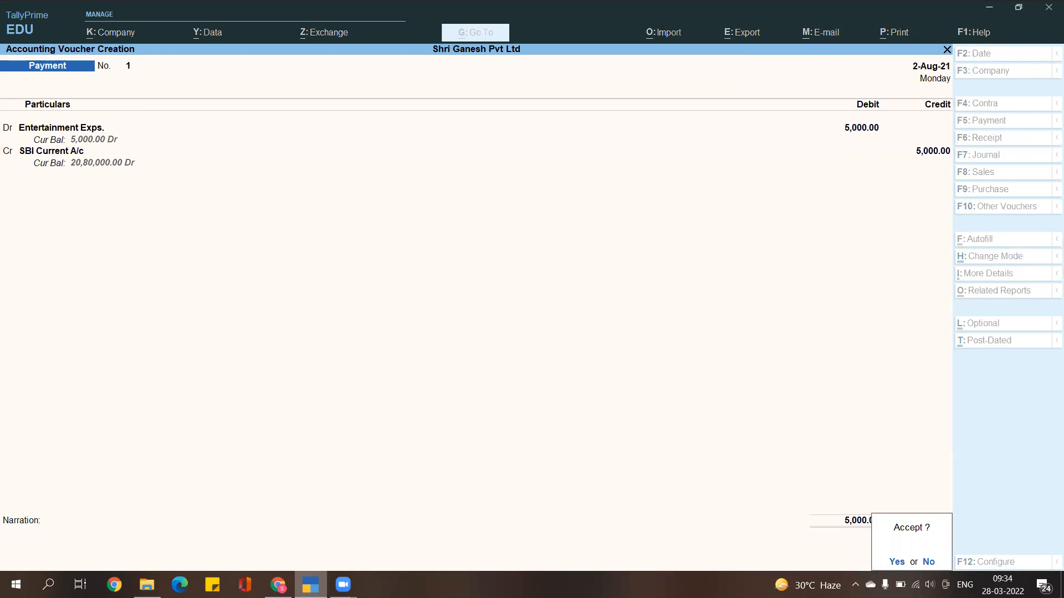
key(Return)
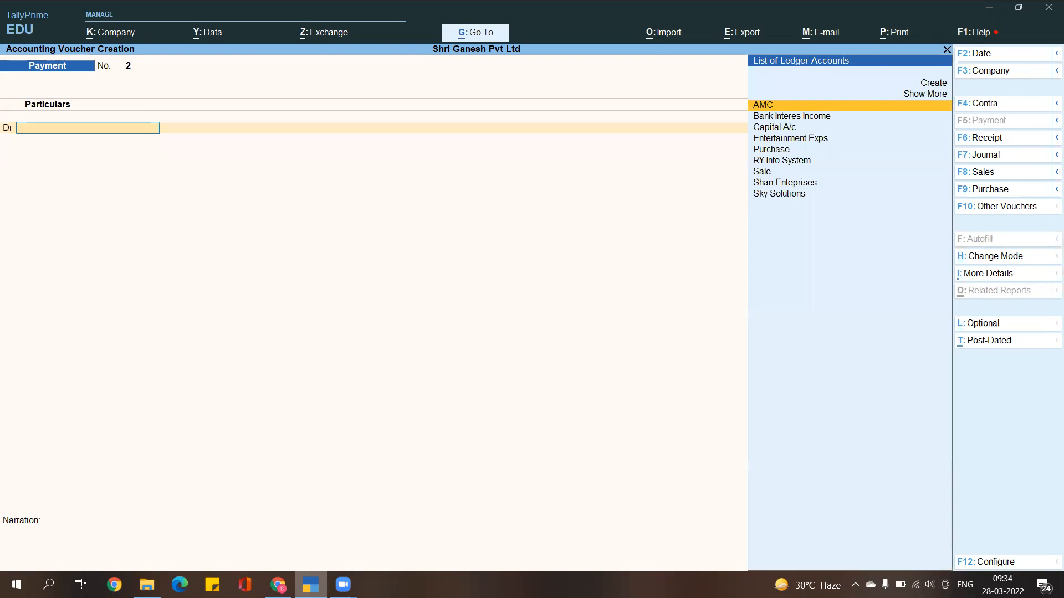
Step: Reopen the saved Entertainment Exps. payment voucher to review its entries
key(Page_Up)
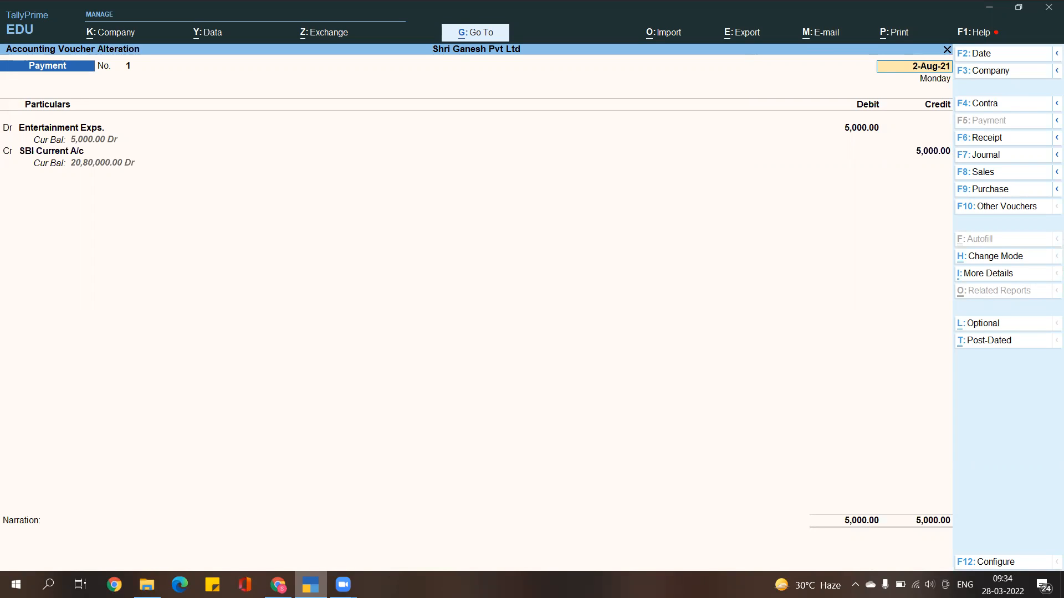
key(ctrl)
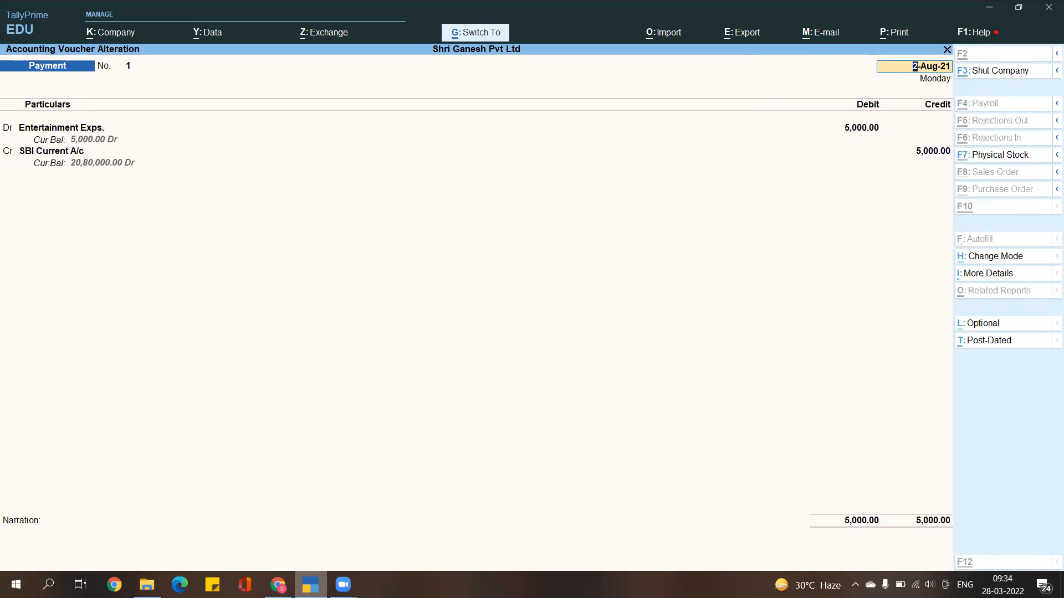
key(ctrl+a)
Step: Switch to the e-book in Chrome and read the second payment transaction on page 133
key(alt+Tab)
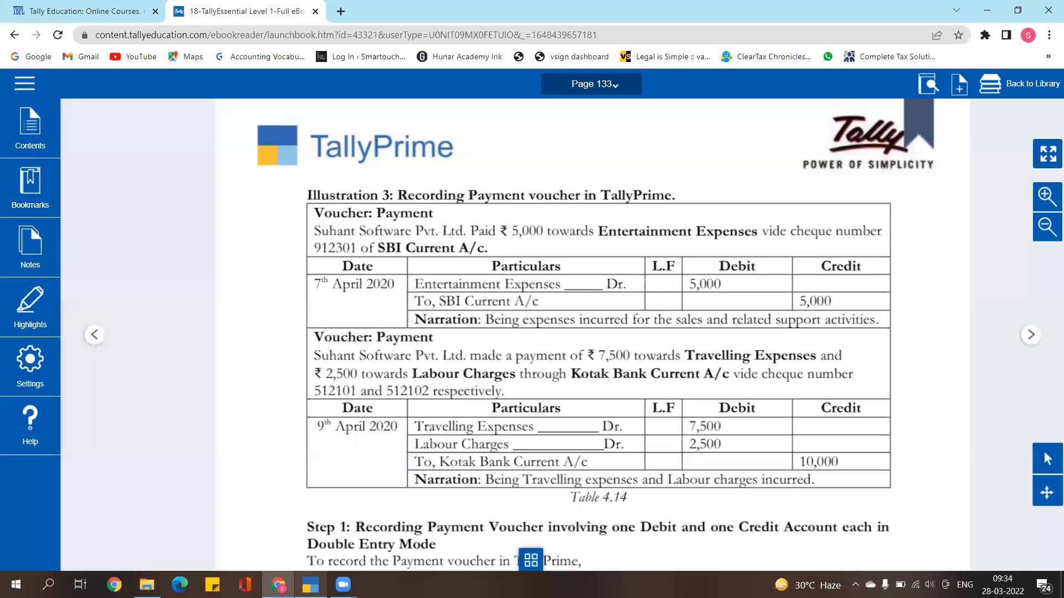
scroll(630, 449, down, 1)
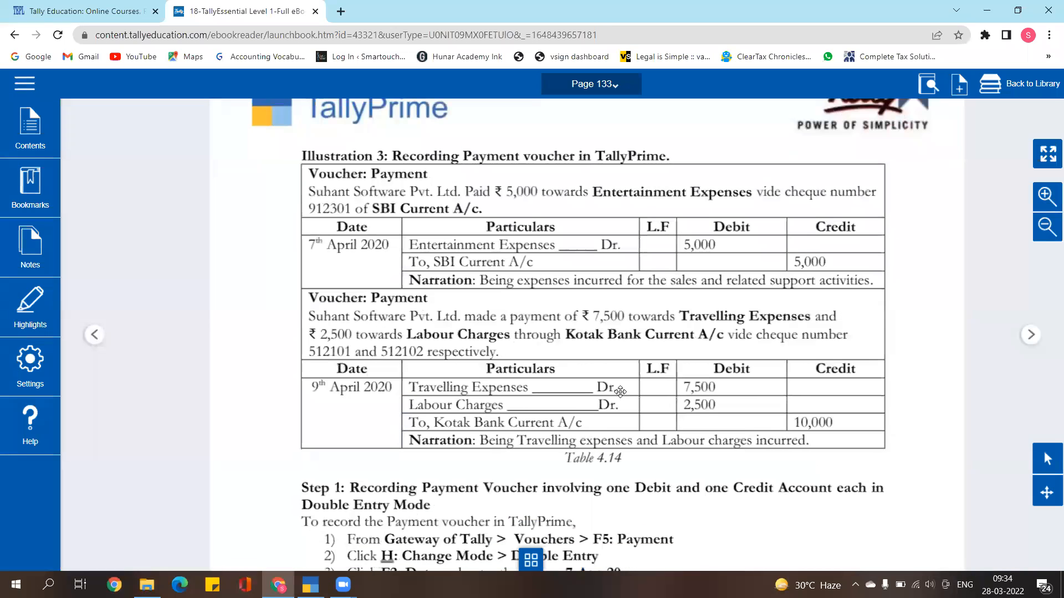
scroll(620, 391, down, 1)
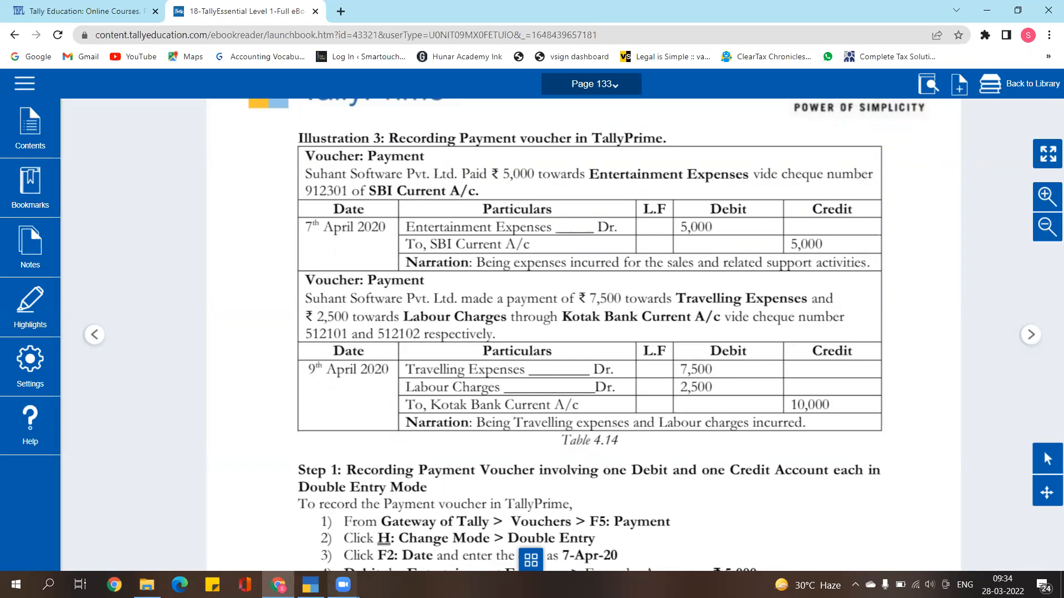
Step: Switch back to TallyPrime, create the ledger "Travelling Exps." under Indirect Expenses, and debit it with 7,500
click(311, 585)
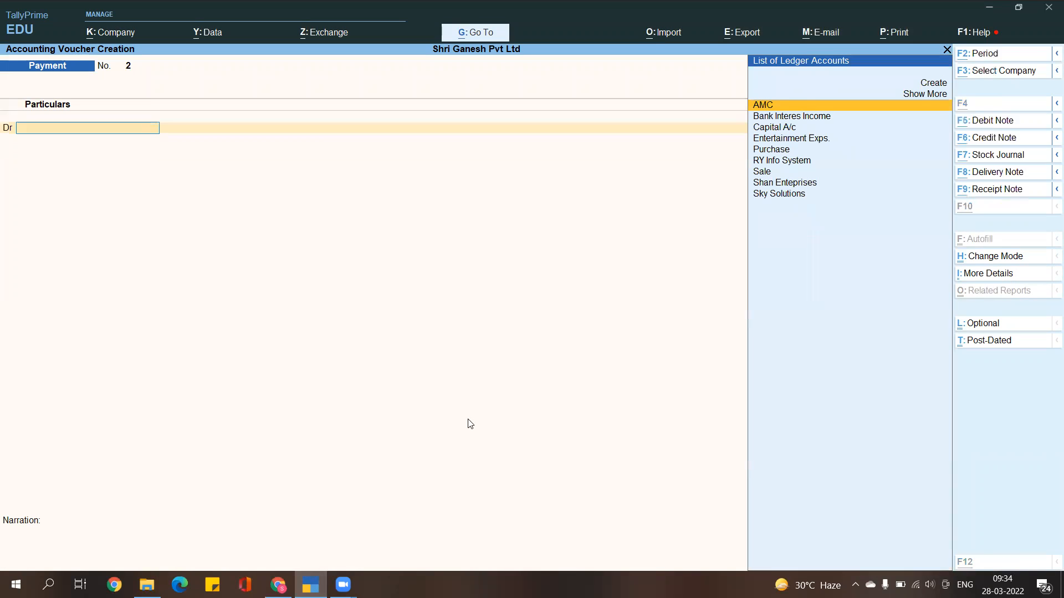
key(alt+c)
text(Travelling Exps.)
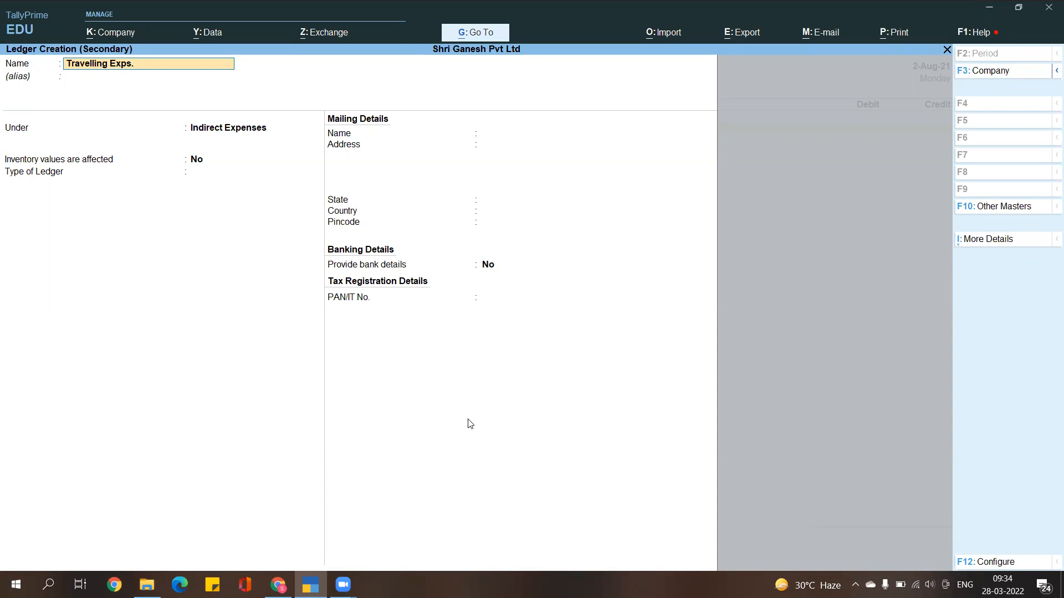
key(Return)
key(ctrl+a)
text(7500)
key(Return)
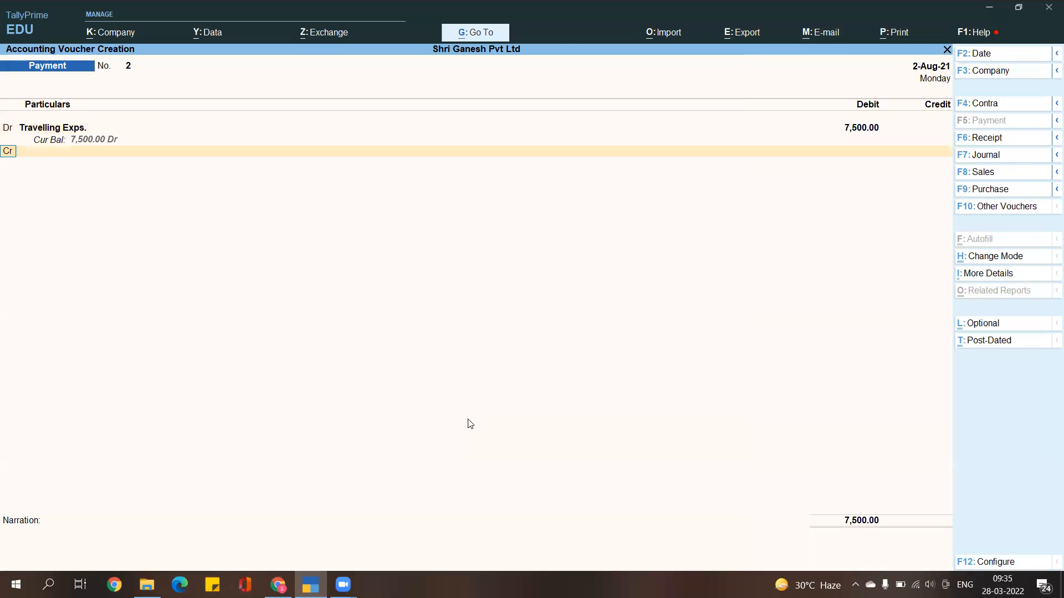
Step: Add a second debit line with a new ledger "Labour Charges" under Indirect Expenses and an amount of 2,500
key(d)
key(Return)
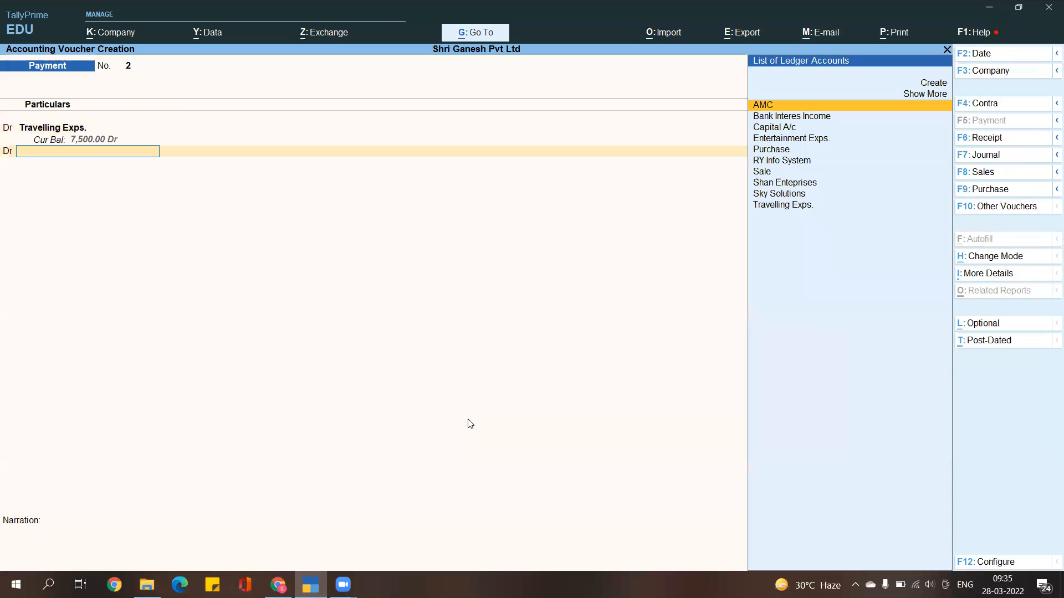
key(alt+c)
text(Labour charges)
key(Return)
key(Return)
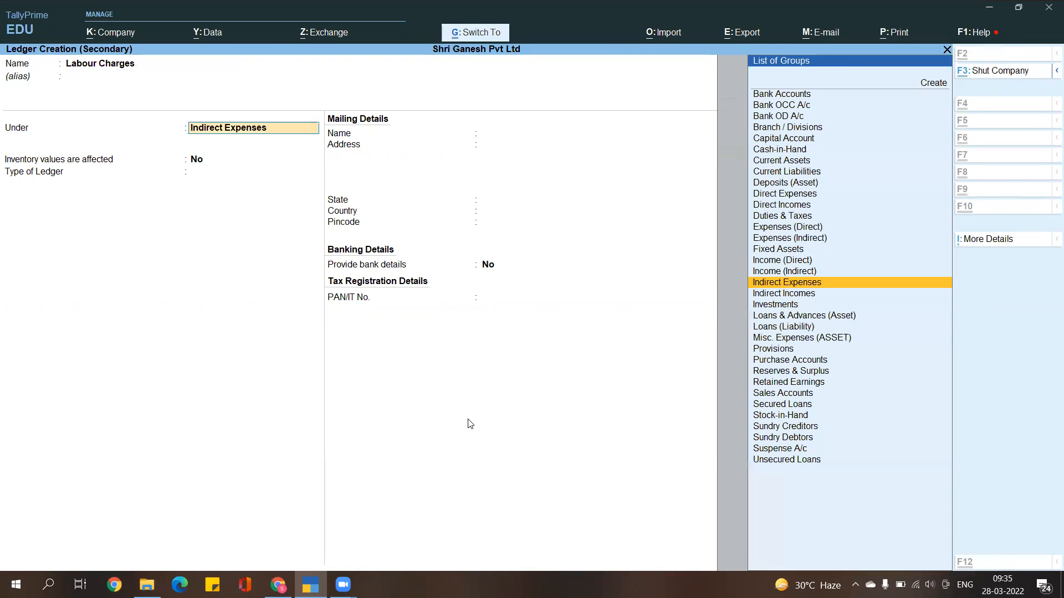
key(ctrl+a)
text(2500)
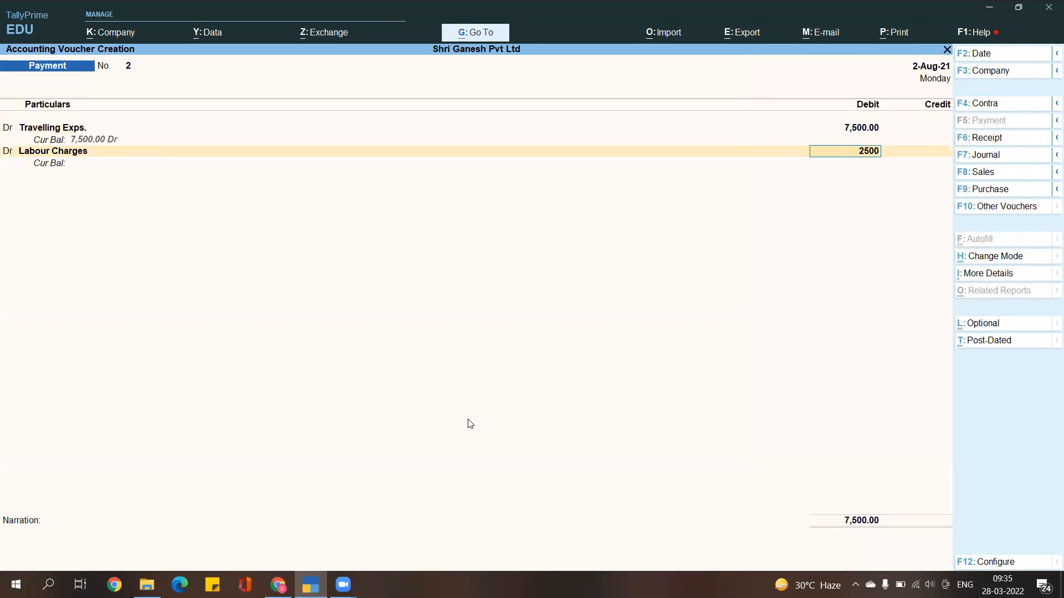
key(Return)
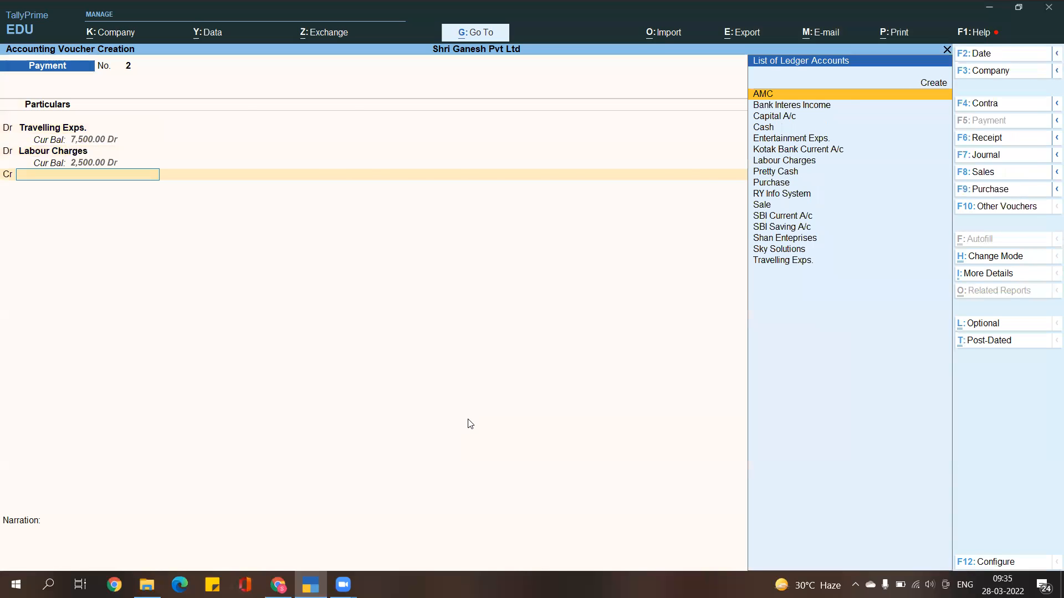
Step: Credit Kotak Bank Current A/c with 10,000 by cheque, leaving the instrument number blank, and accept the voucher
key(alt+Tab)
key(alt+Tab)
text(Ko)
key(Return)
key(Return)
key(Return)
key(Return)
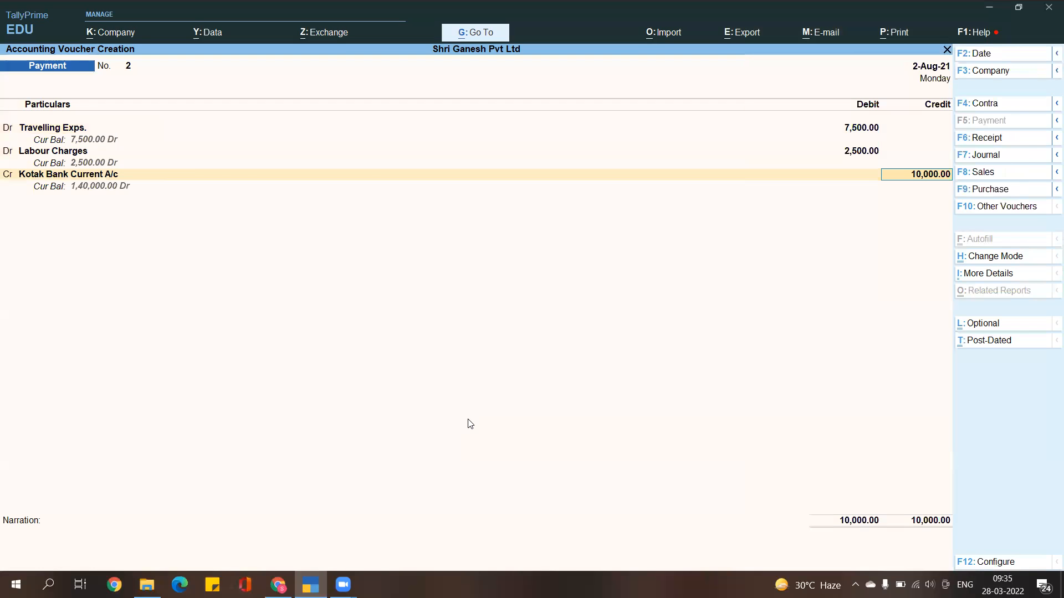
key(Return)
key(Return)
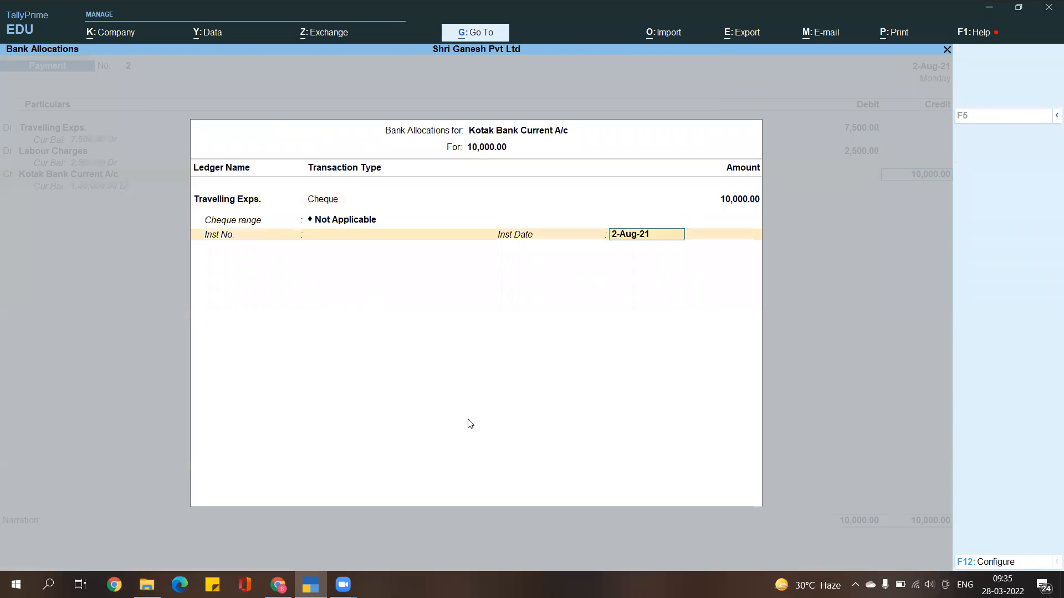
key(Return)
key(Return)
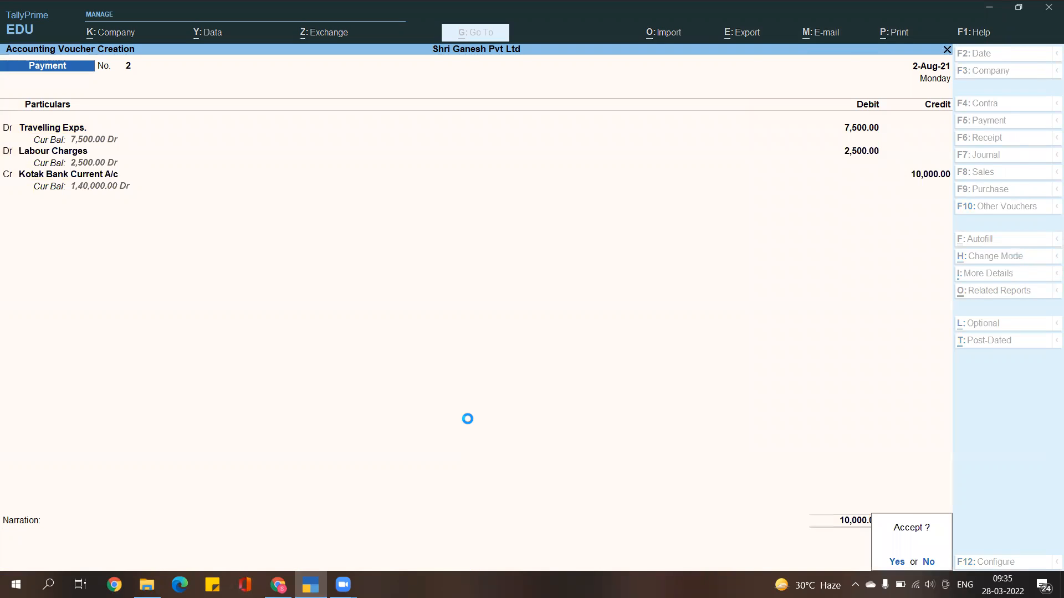
Step: Page back through the saved payment vouchers to review the Travelling Exps. and Labour Charges entry
key(Page_Up)
key(Page_Up)
key(Page_Down)
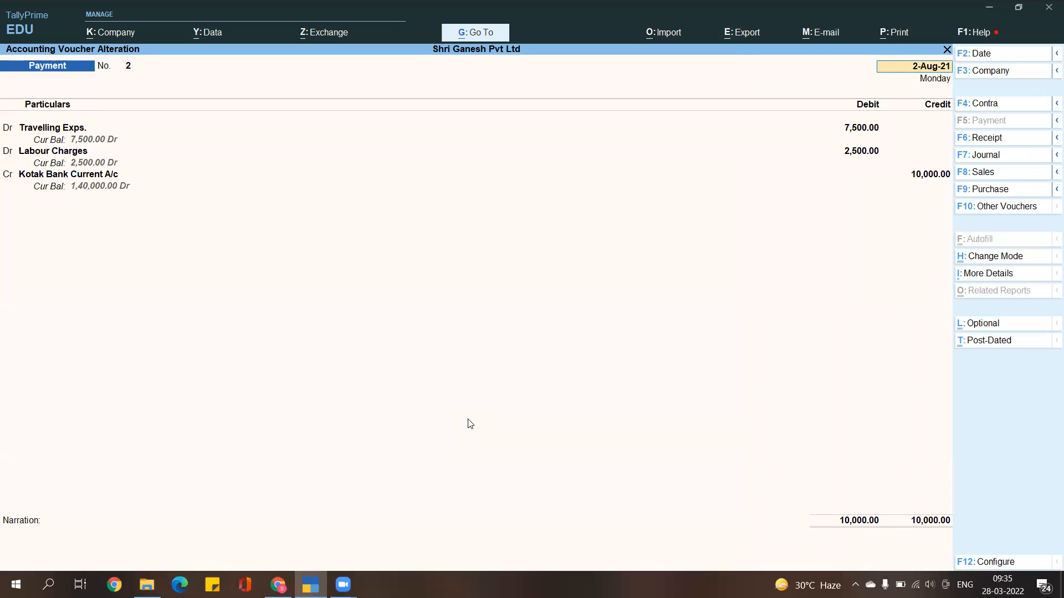
key(ctrl+a)
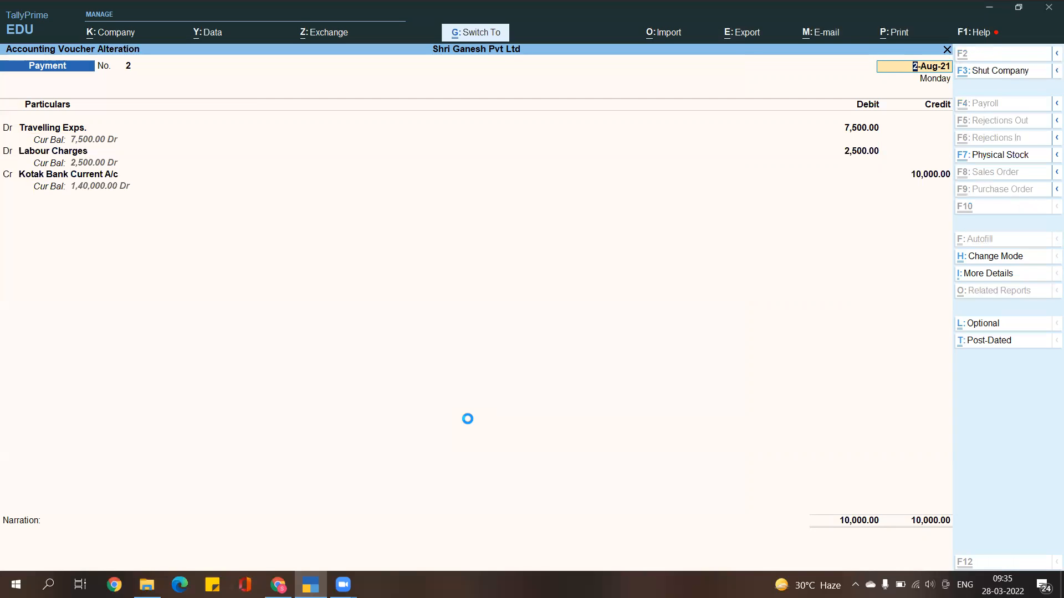
Step: Switch to the e-book and examine the double-entry and single-entry payment voucher instructions on pages 133 to 135
key(alt+Tab)
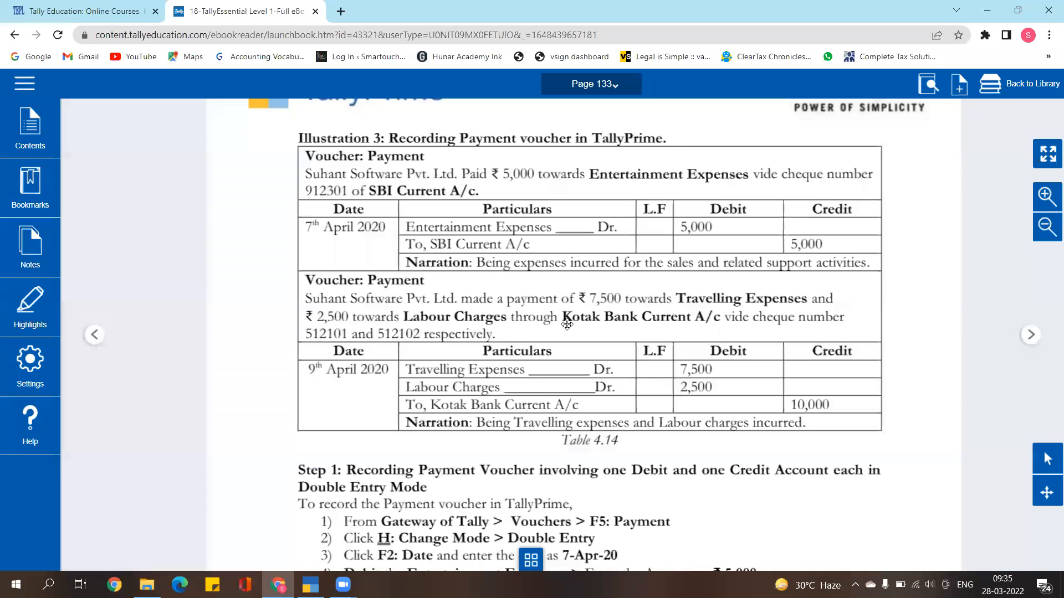
scroll(754, 382, down, 5)
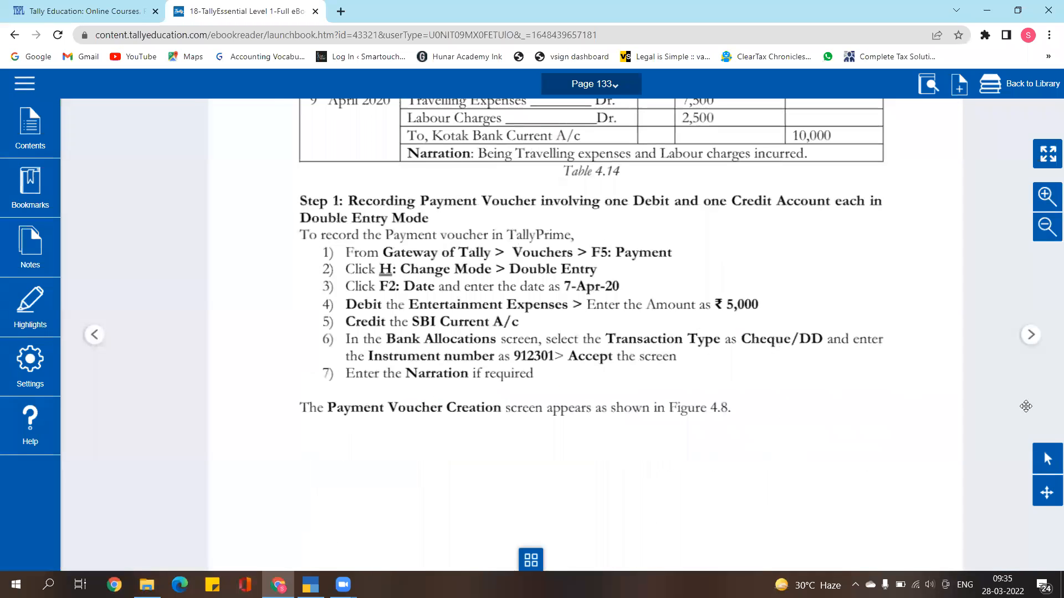
scroll(1025, 403, down, 2)
click(1035, 349)
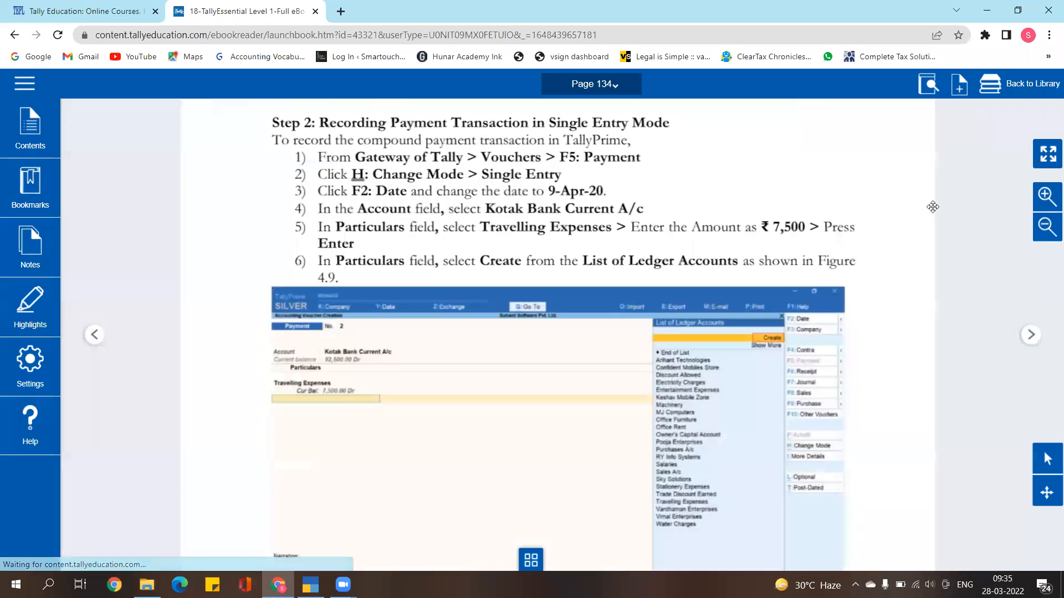
scroll(589, 233, up, 3)
scroll(647, 333, up, 6)
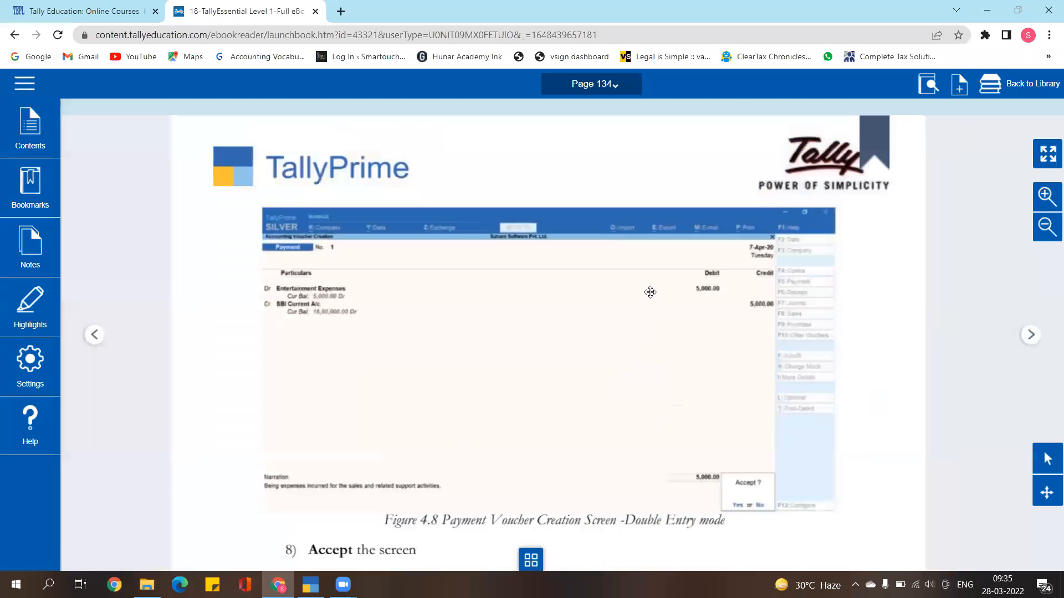
scroll(690, 314, down, 11)
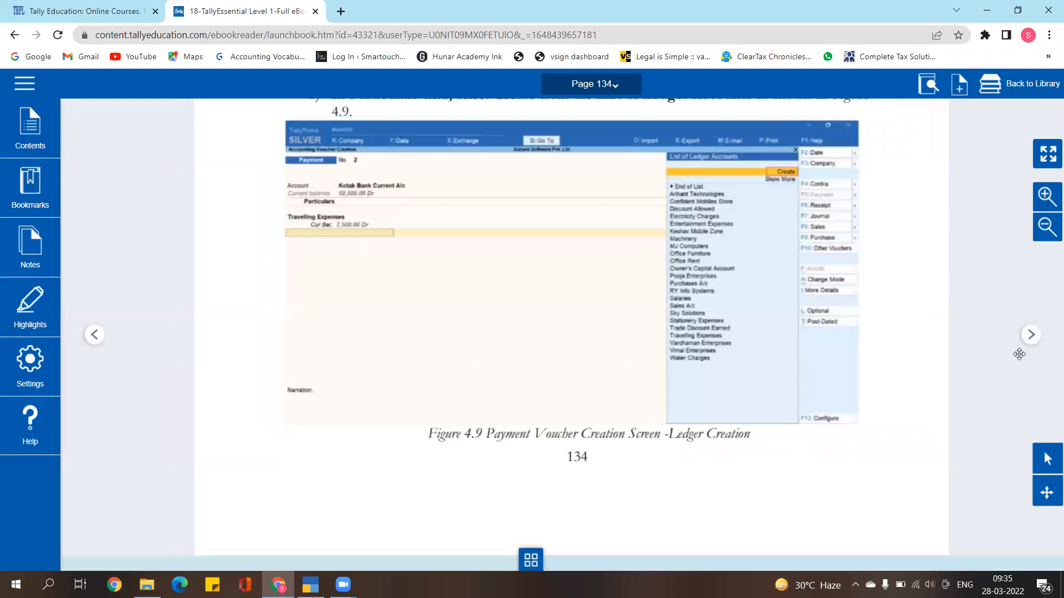
click(1029, 341)
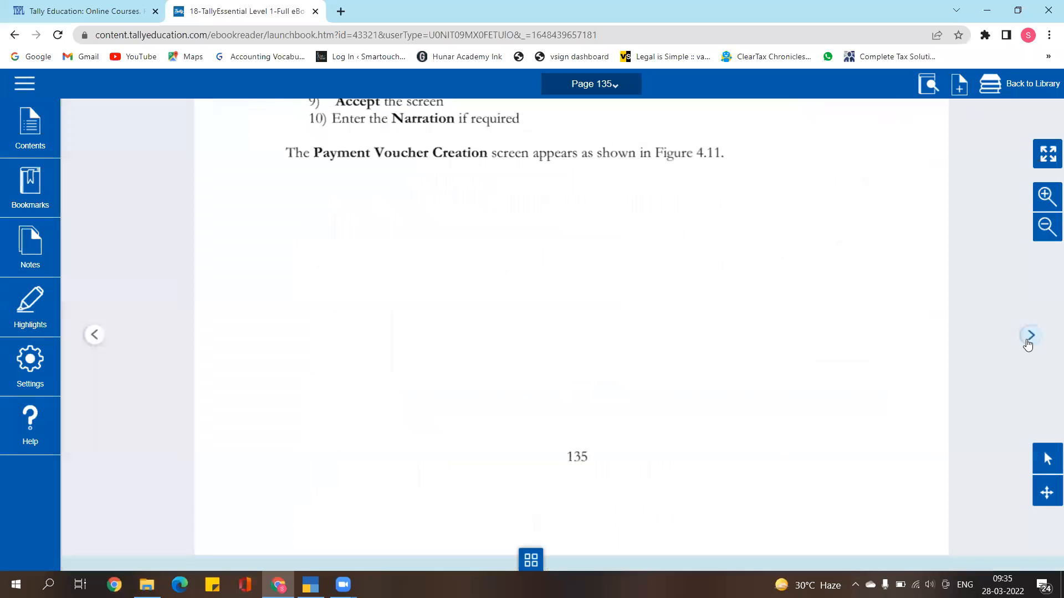
scroll(759, 439, up, 7)
Step: Switch to TallyPrime and change the new payment voucher to Single Entry mode
click(310, 585)
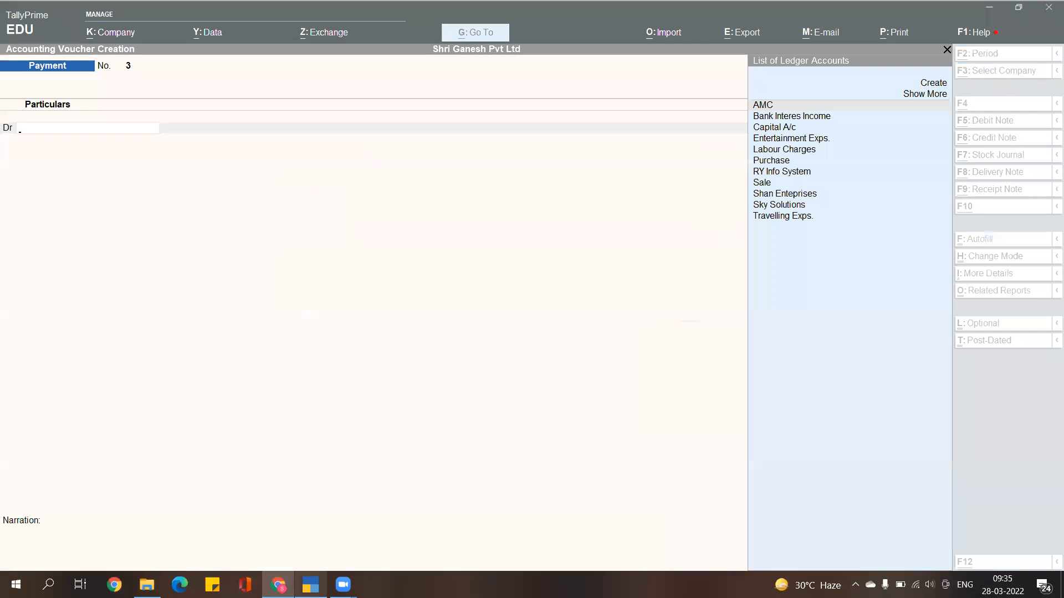
key(ctrl+h)
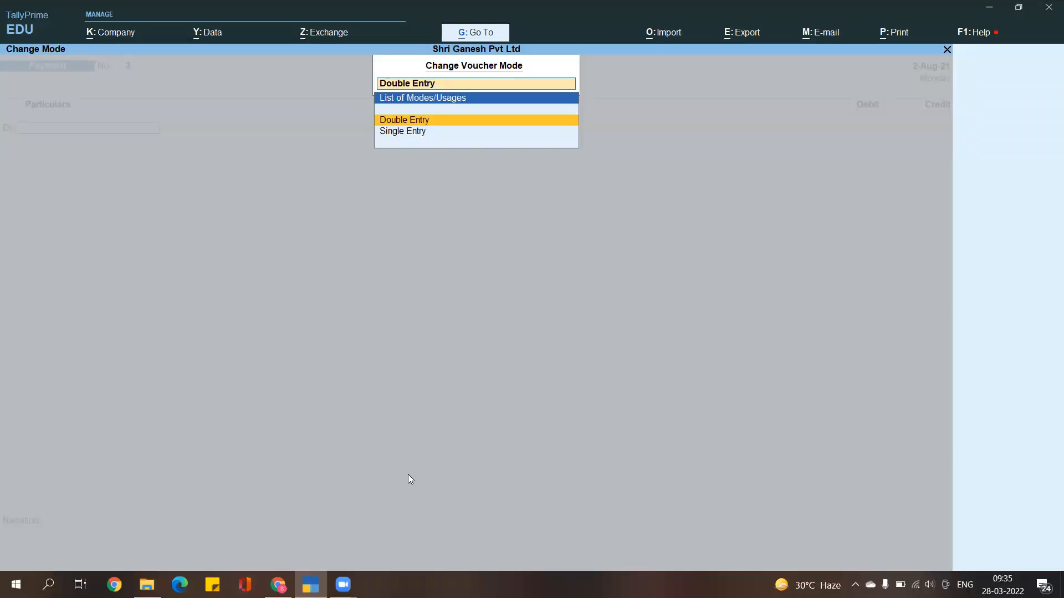
key(Down)
key(Return)
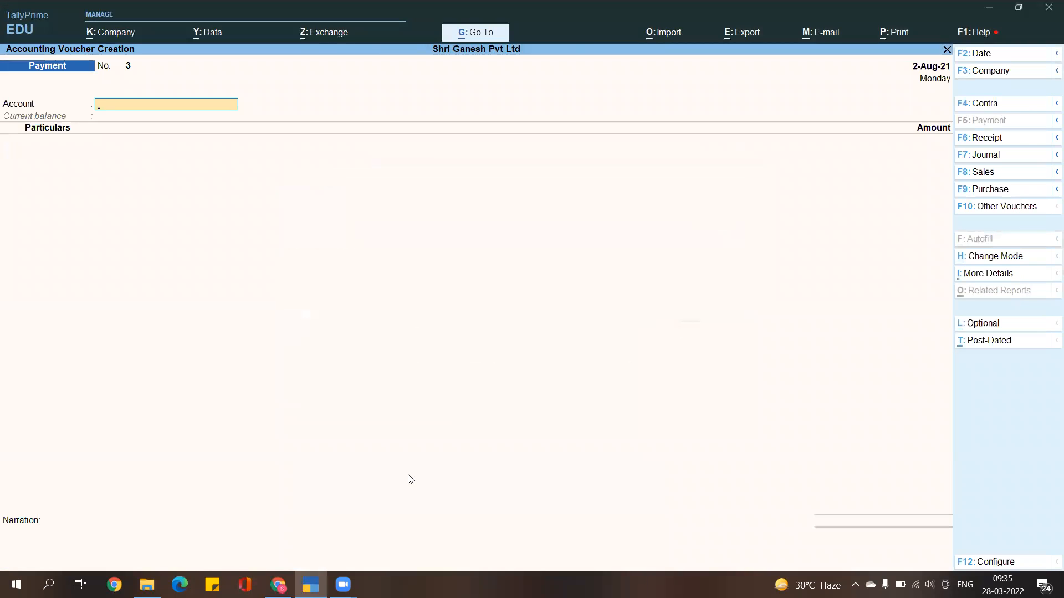
text(C)
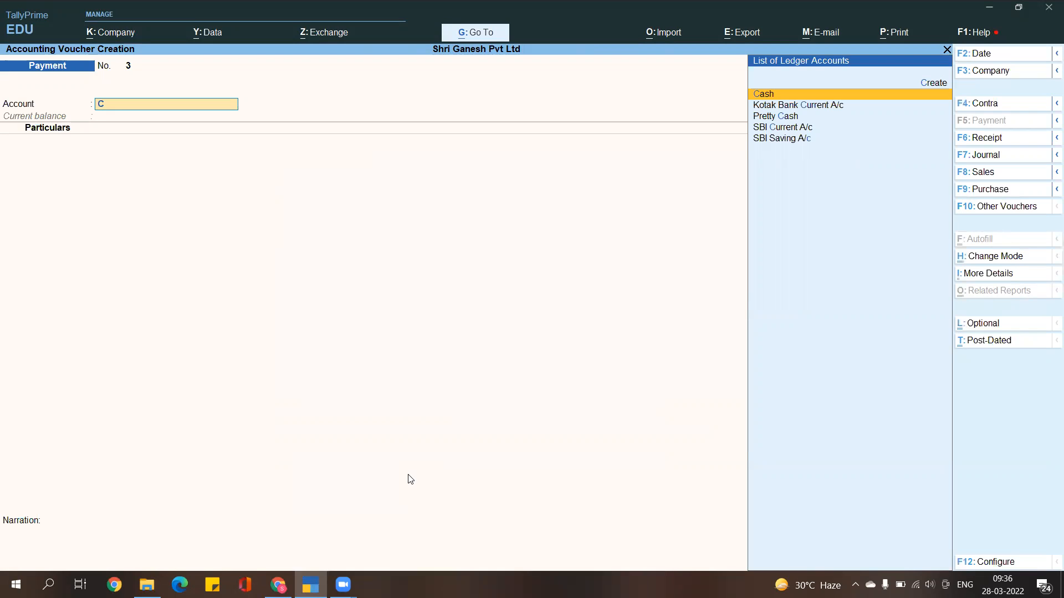
Step: Change the voucher mode to Double Entry and back to Single Entry
key(ctrl+h)
key(Up)
key(Return)
key(ctrl+h)
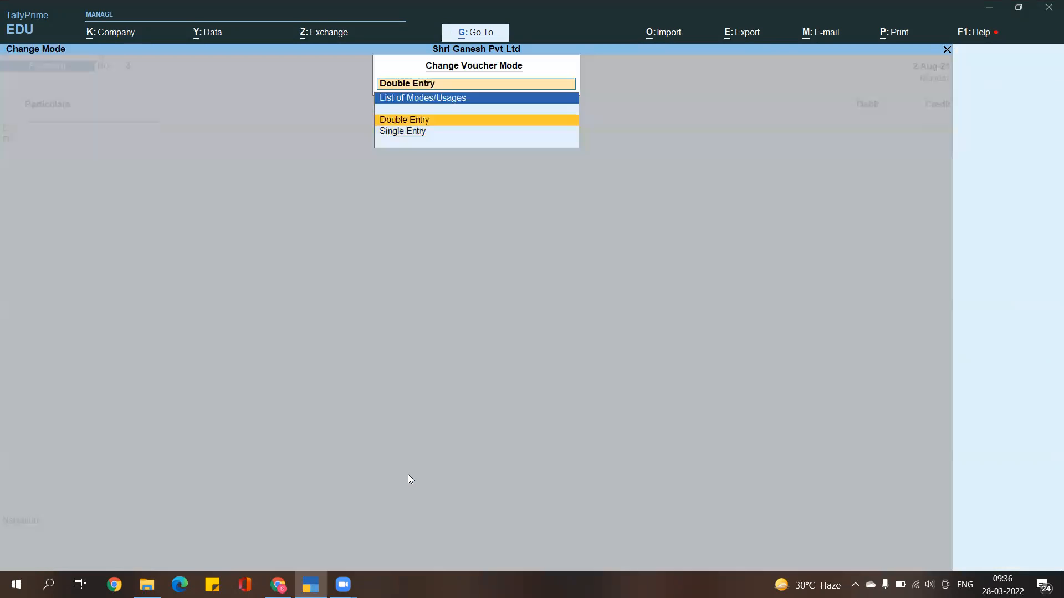
key(Down)
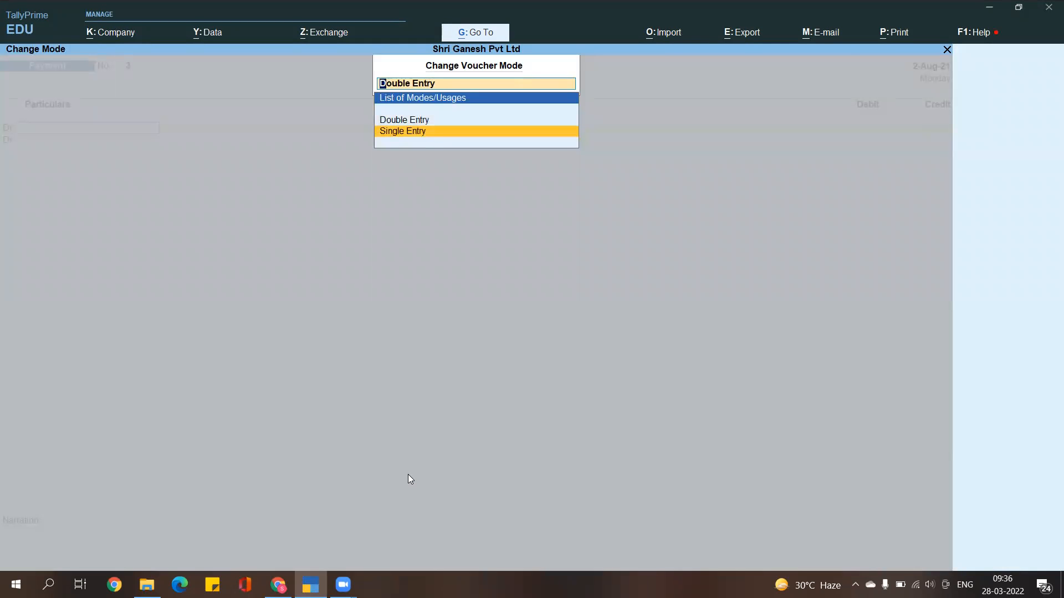
key(Return)
Step: Record a payment of 250 for Labour Charges from the Cash account and accept the voucher
text(c)
key(Return)
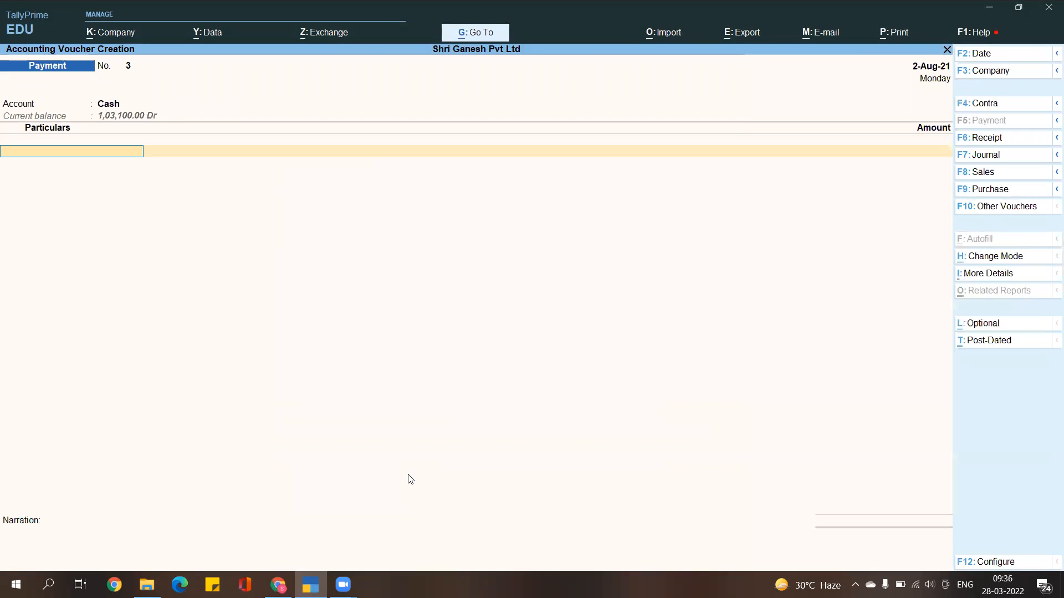
text(la)
key(Return)
text(250)
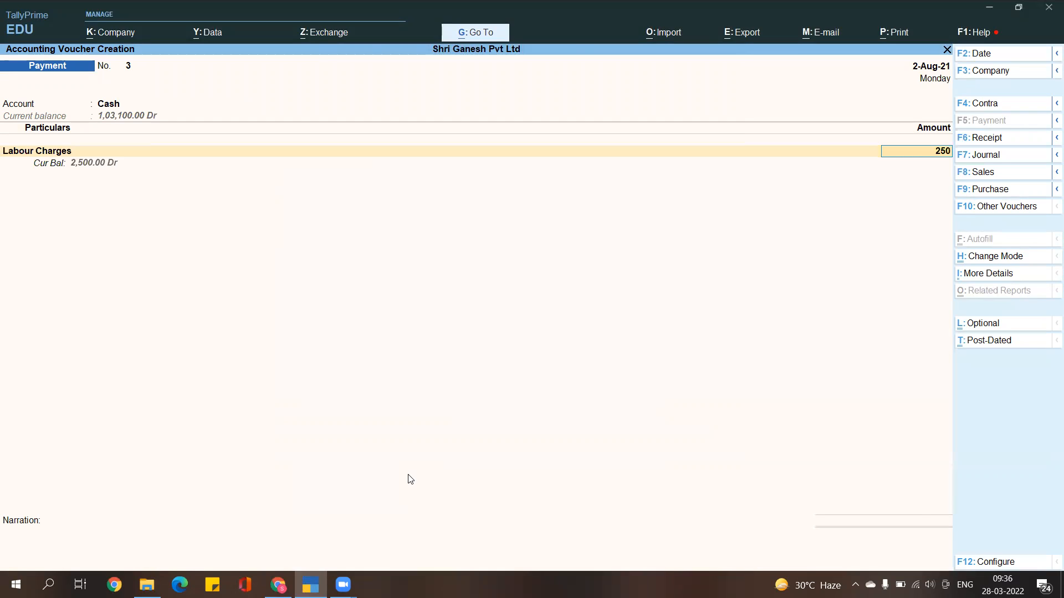
key(Return)
key(ctrl+a)
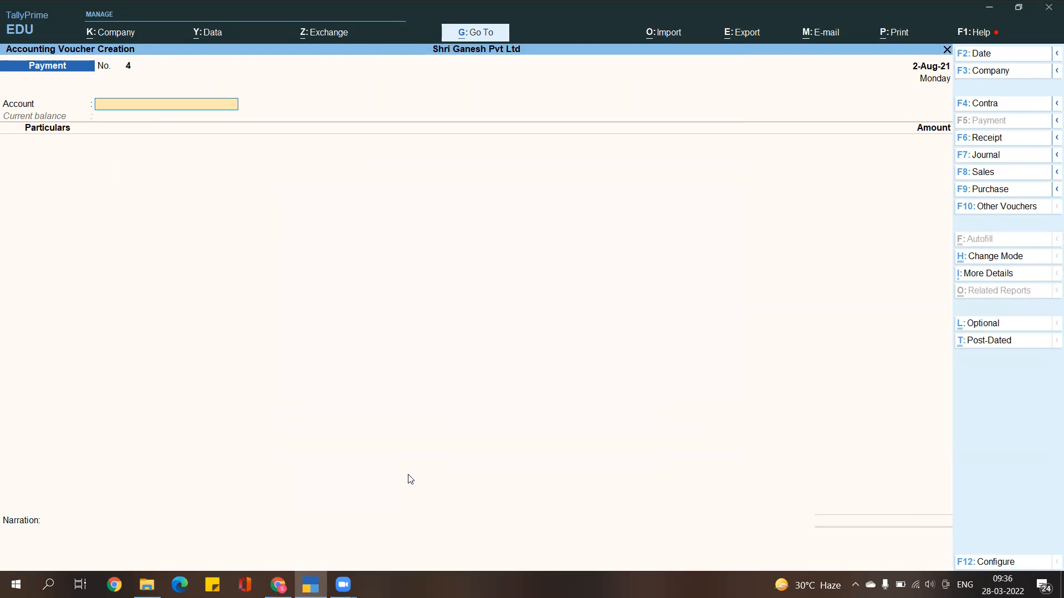
Step: Change the voucher to Double Entry mode and debit Travelling Exps. with 5,000
key(ctrl+h)
key(Up)
key(Return)
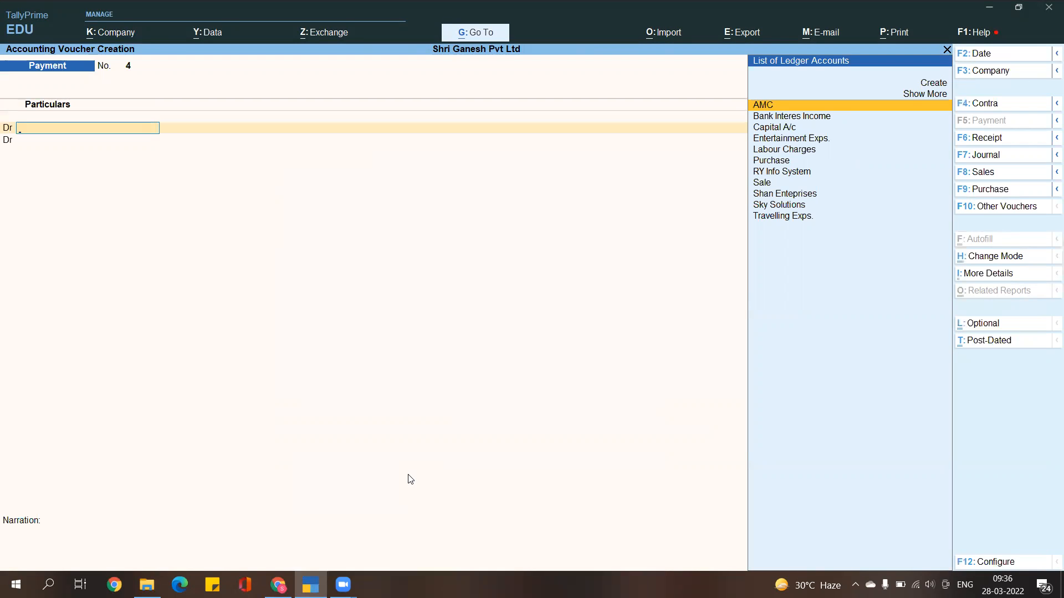
text(Trav)
key(Return)
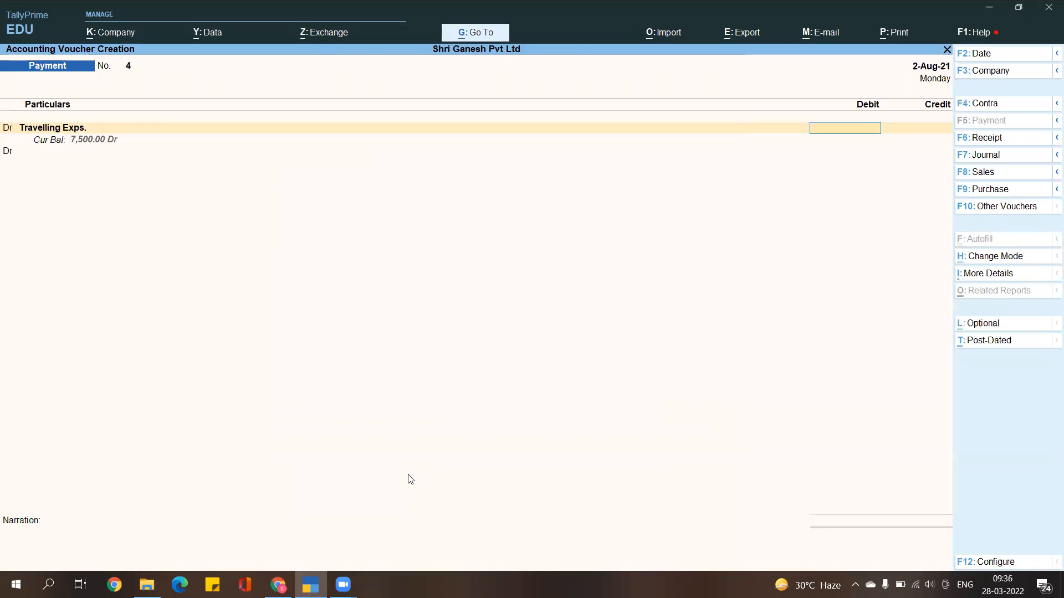
text(5000)
key(Return)
Step: Add a credit line for Cash with an amount of 2,000
text(C)
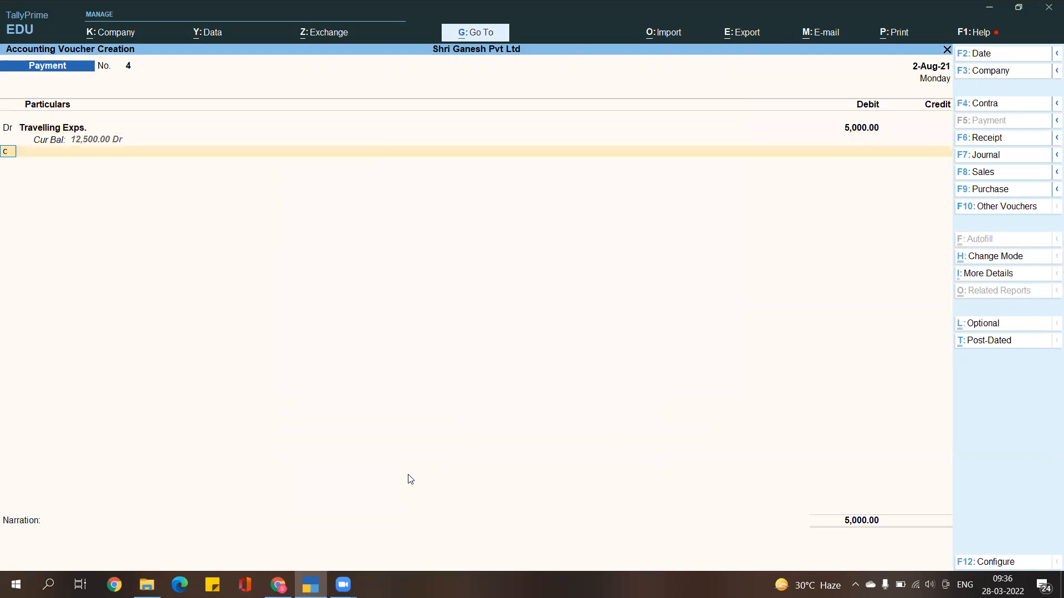
key(Return)
text(cash)
key(Return)
text(2000)
key(Return)
Step: Credit Kotak Bank Current A/c with the remaining 3,000, leave the narration blank, and accept the voucher
key(Return)
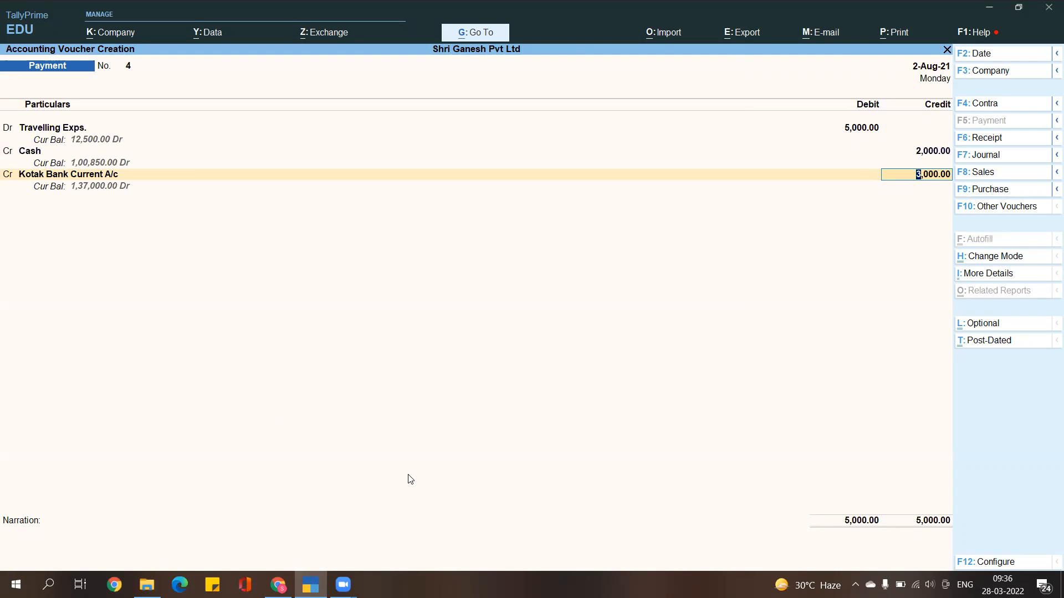
key(Return)
key(Return)
key(Return)
key(Return)
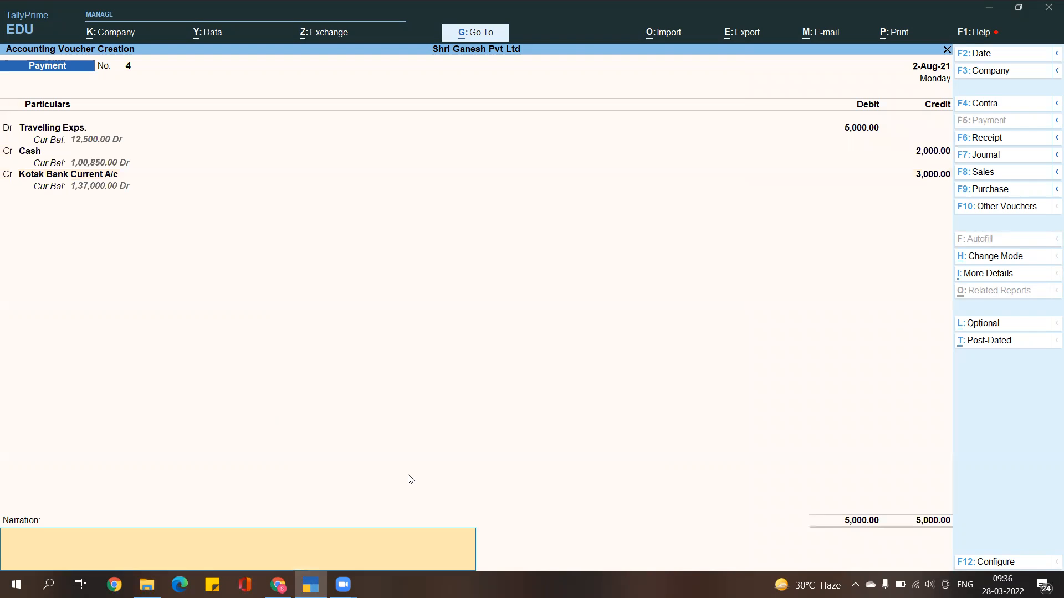
key(Return)
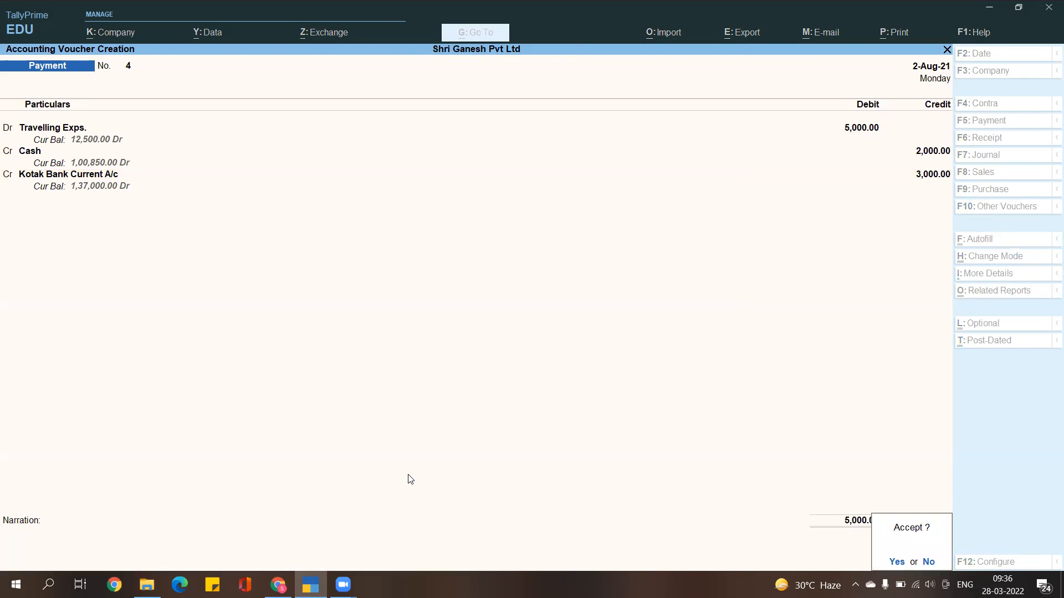
key(Return)
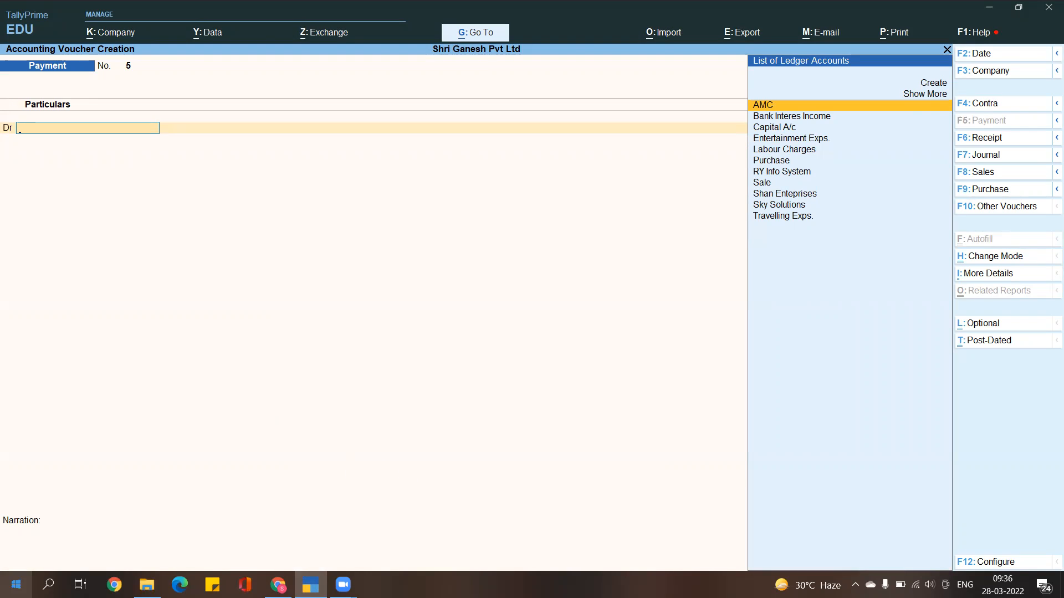
Step: Switch to the e-book and read the Water Charges payment activity on page 136
click(279, 585)
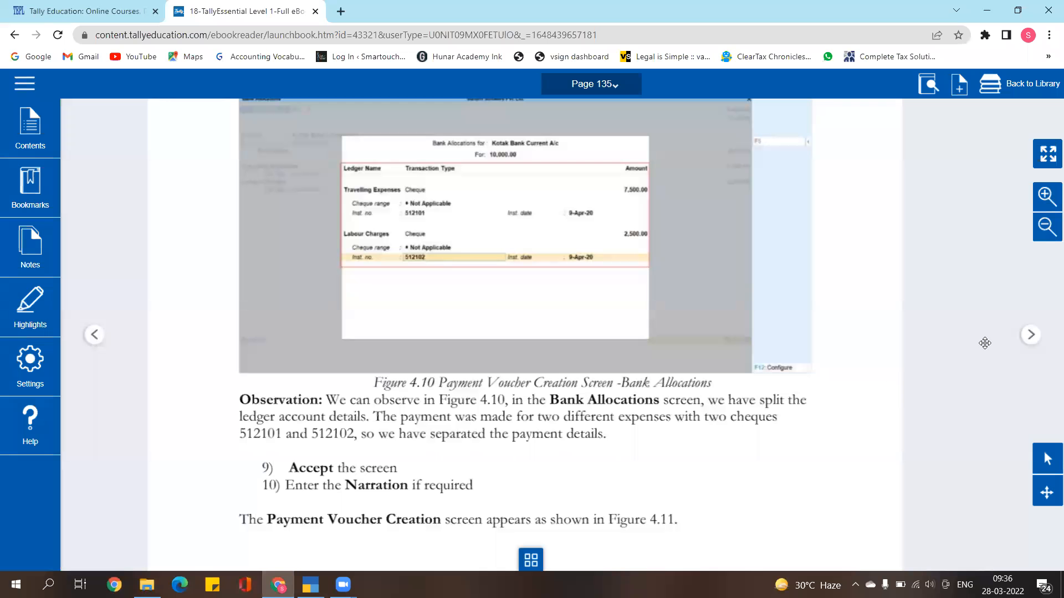
click(1030, 334)
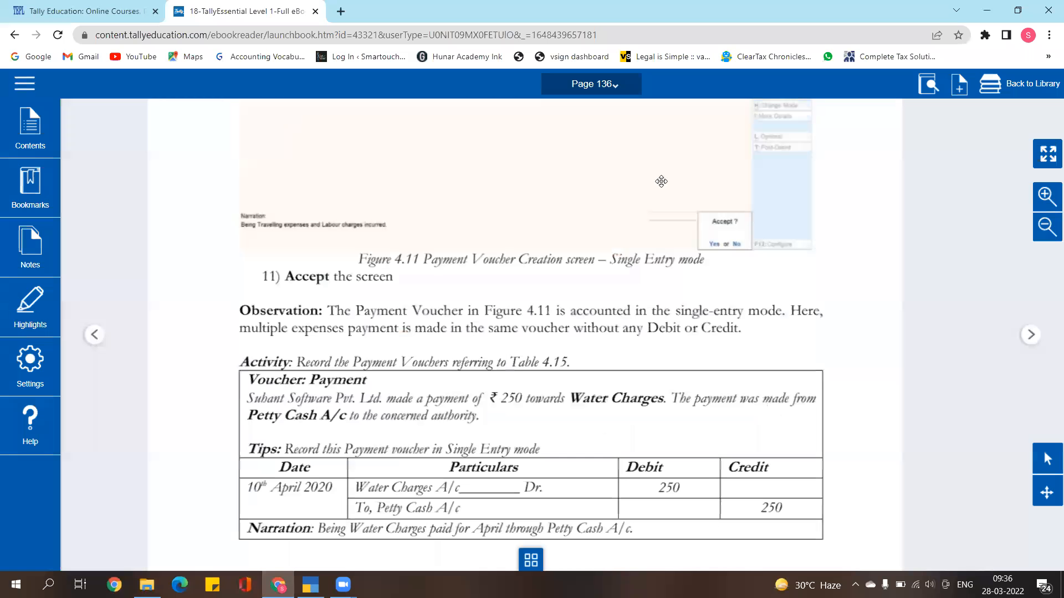
drag(673, 285, 701, 133)
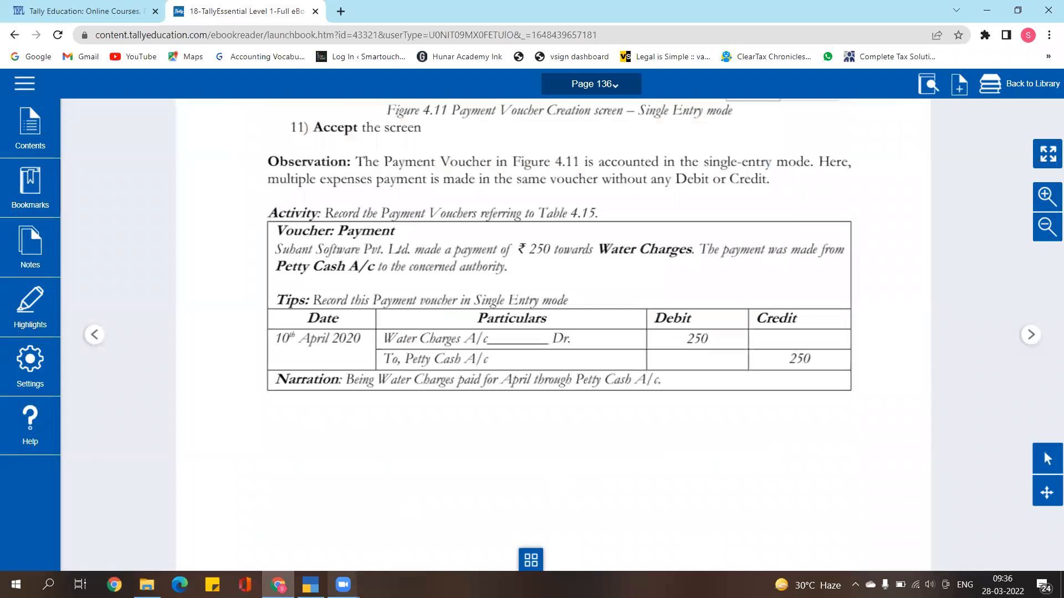
Step: Switch back to TallyPrime, change the payment voucher to Single Entry mode, and set the account to Pretty Cash
click(311, 584)
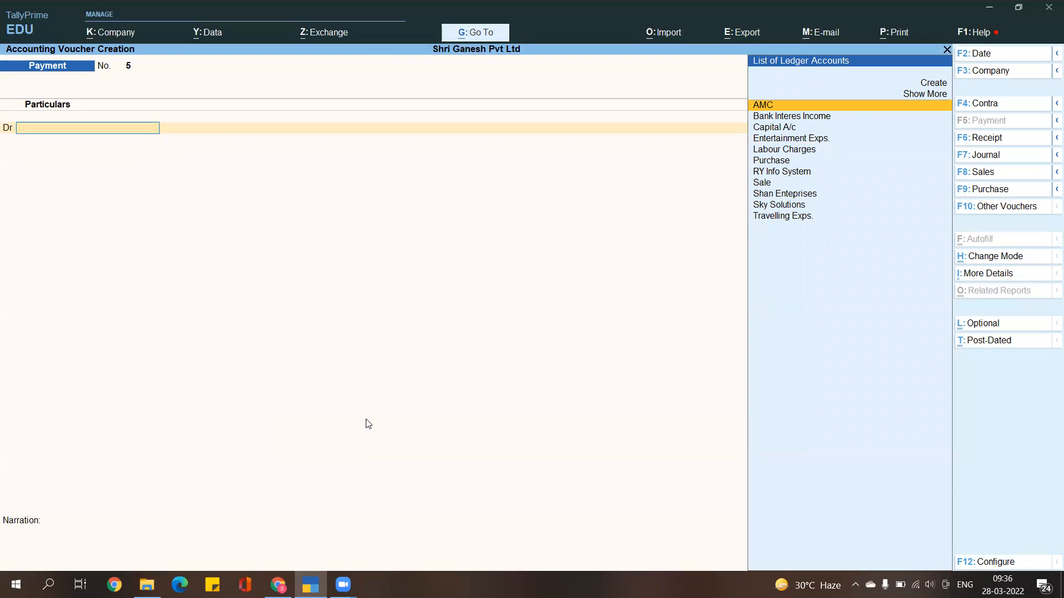
key(ctrl+h)
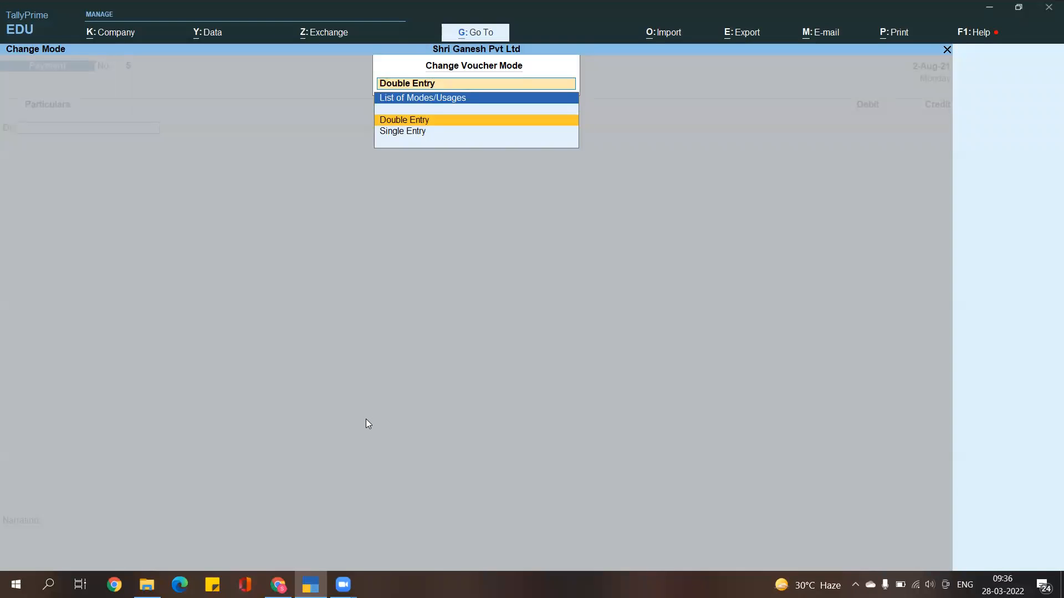
key(Down)
key(space)
key(Down)
key(Return)
text(Cash)
key(Return)
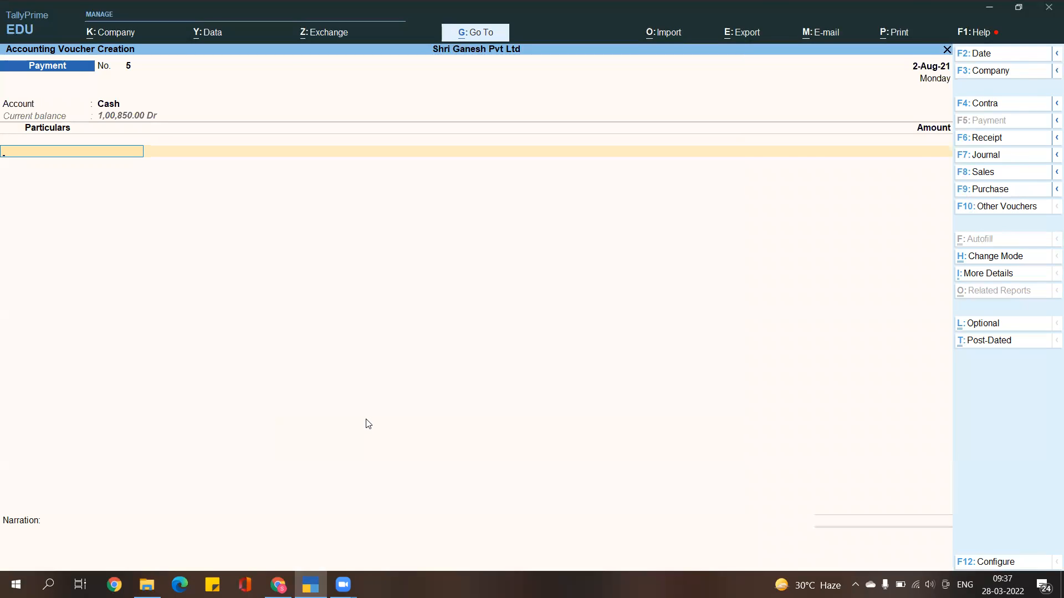
key(BackSpace)
text(Pr)
key(Return)
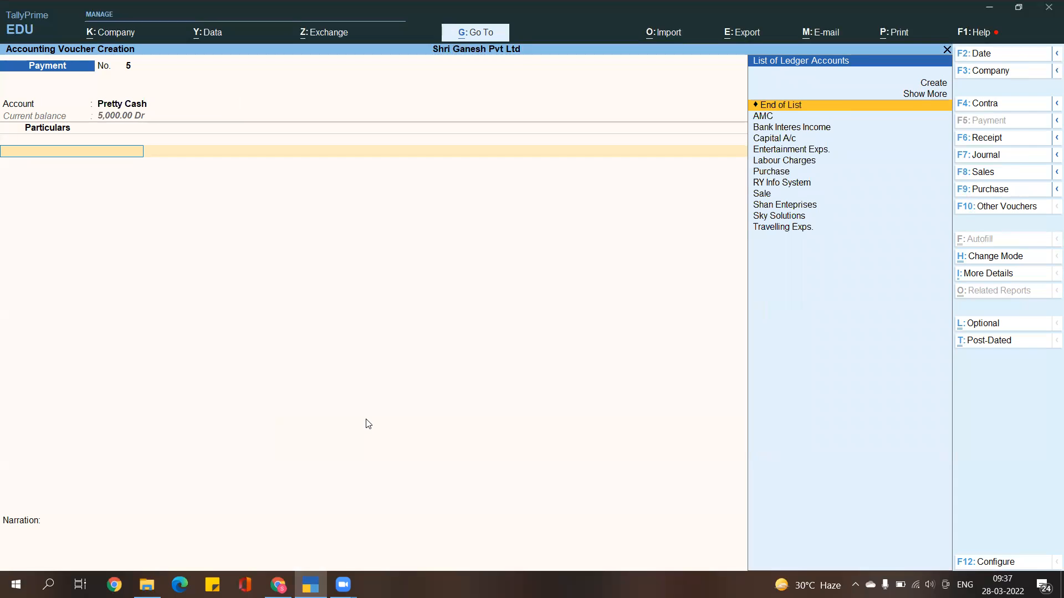
Step: Create a new ledger "Water Charges" under Indirect Expenses for the voucher's first particulars line
text(W)
key(alt+c)
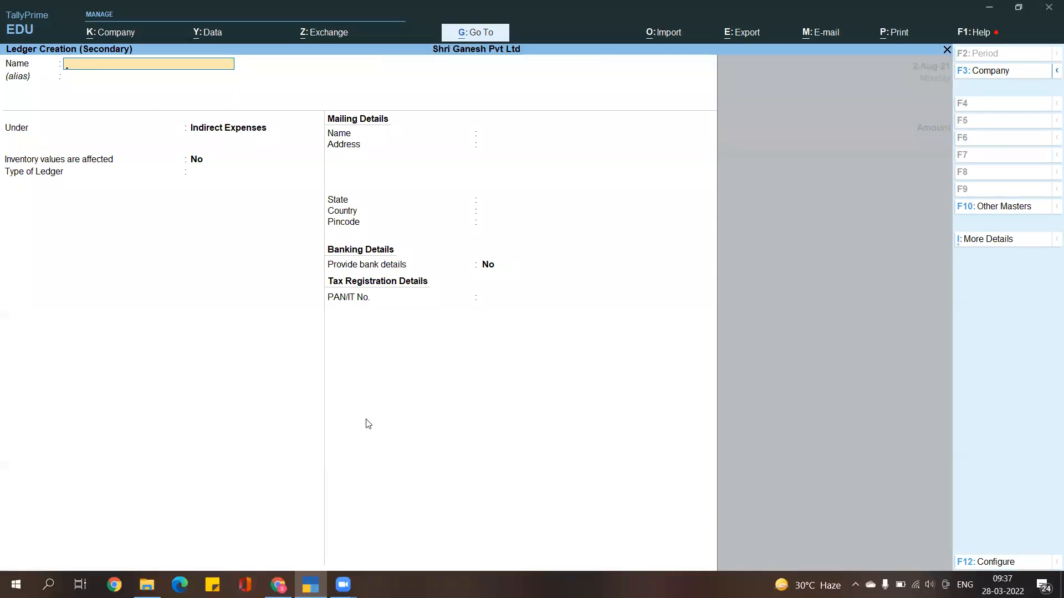
key(Escape)
key(Up)
key(Return)
text(Water Chg)
key(BackSpace)
text(arges)
key(Return)
key(Return)
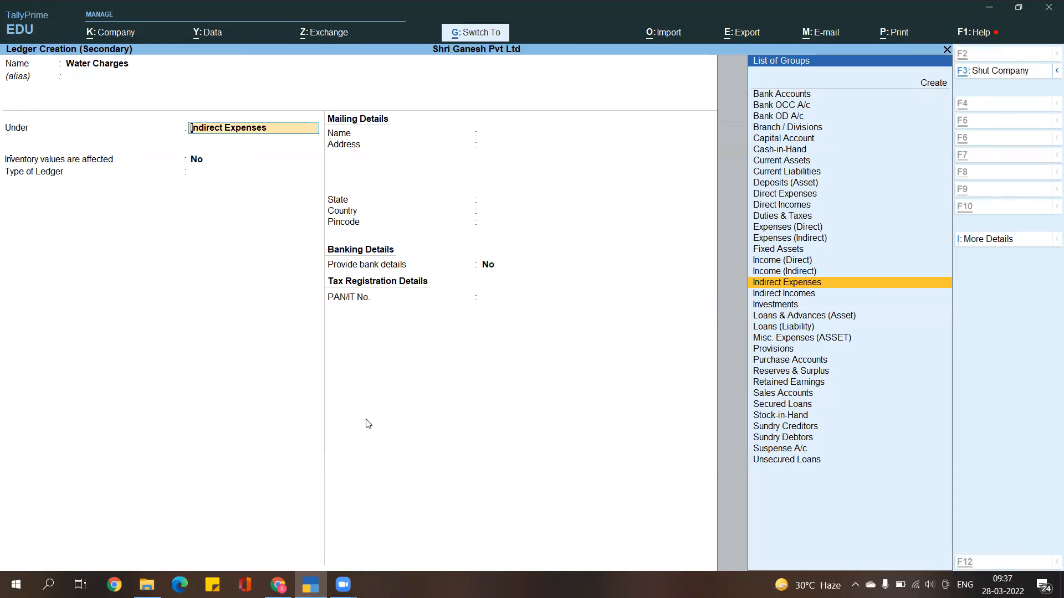
key(ctrl+a)
Step: Set the Water Charges amount to 250 and accept the voucher
text(250)
key(Return)
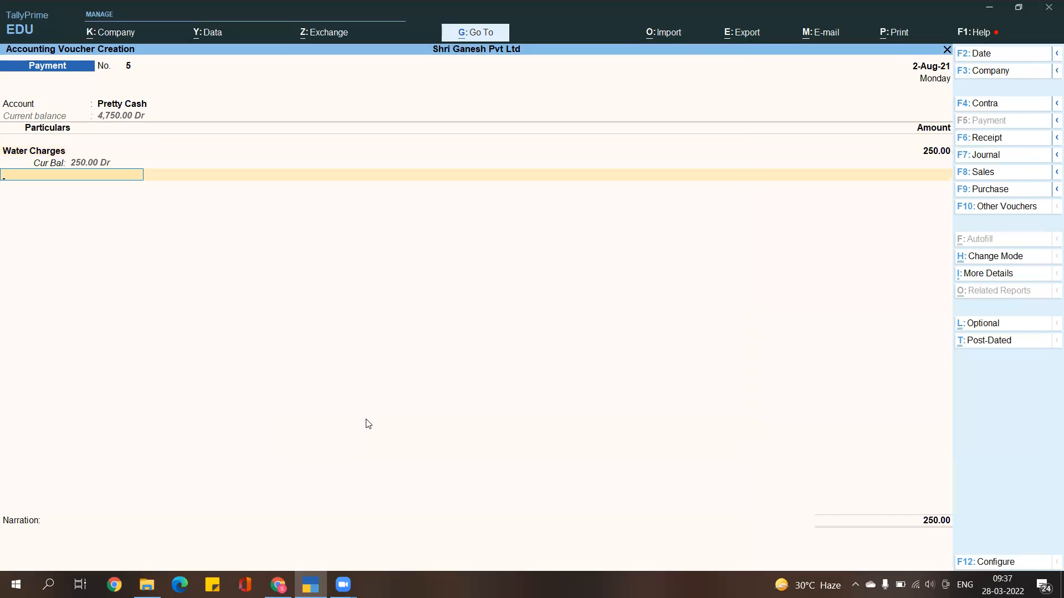
key(alt+Tab)
key(alt+Tab)
key(ctrl+a)
Step: Switch to the e-book and examine pages 137 and 138 on viewing payment vouchers in reports
key(alt+Tab)
scroll(549, 288, down, 2)
scroll(885, 370, down, 3)
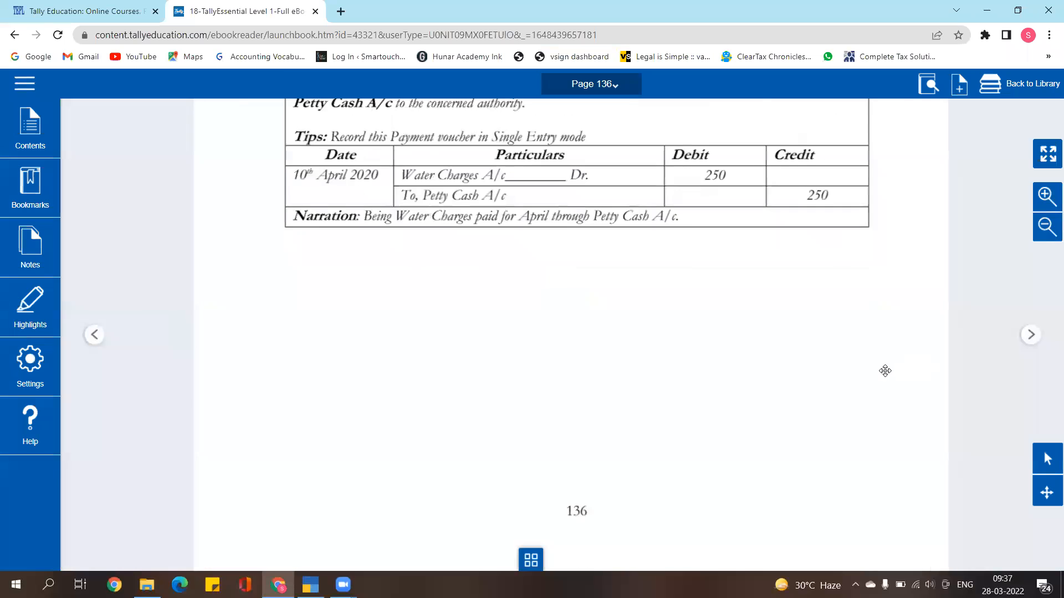
click(1030, 335)
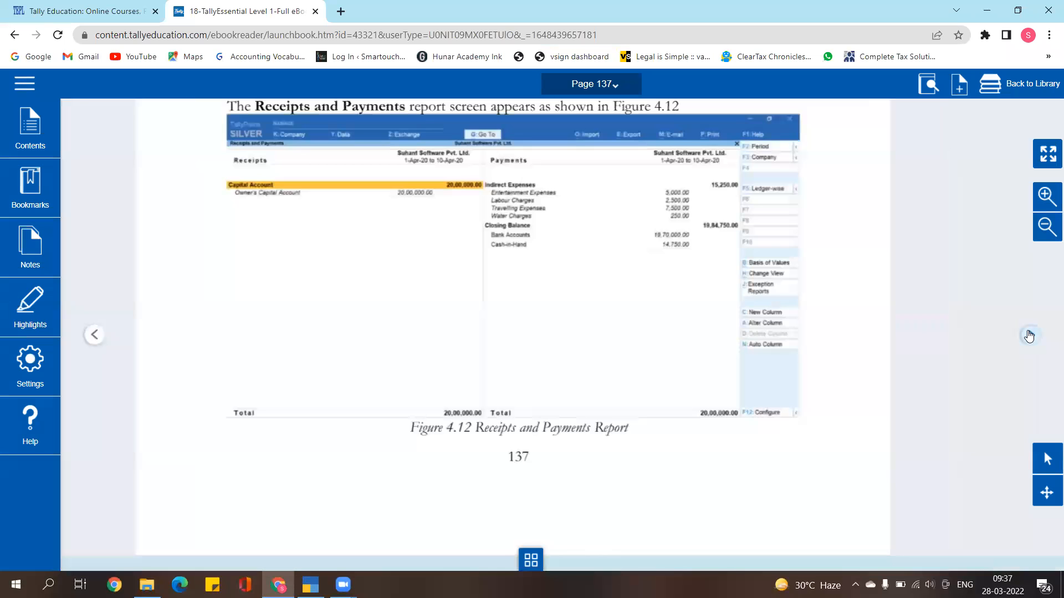
scroll(710, 344, up, 4)
drag(672, 236, 687, 420)
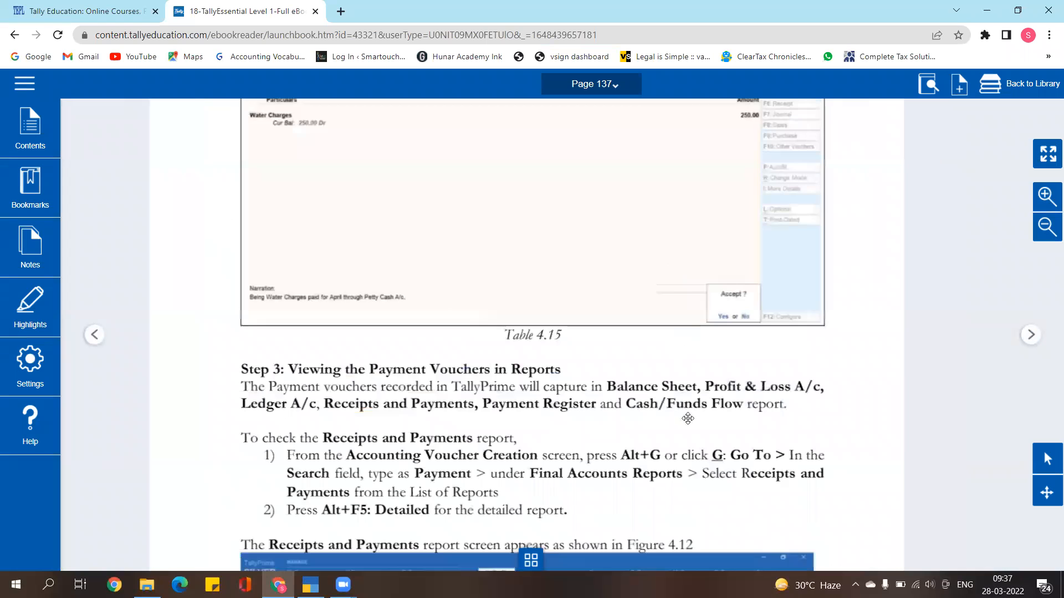
click(1033, 336)
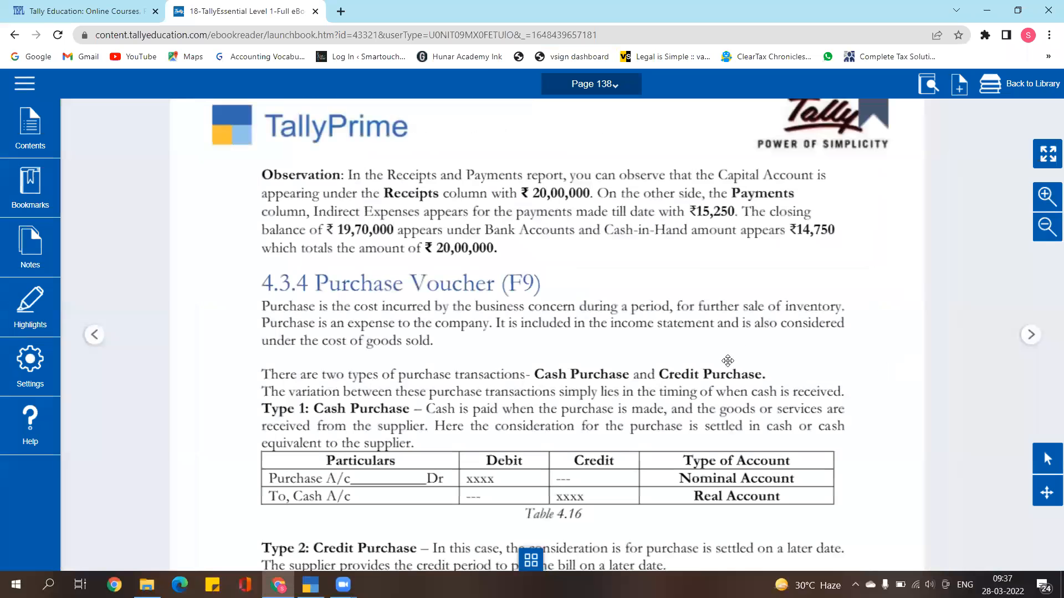
click(83, 336)
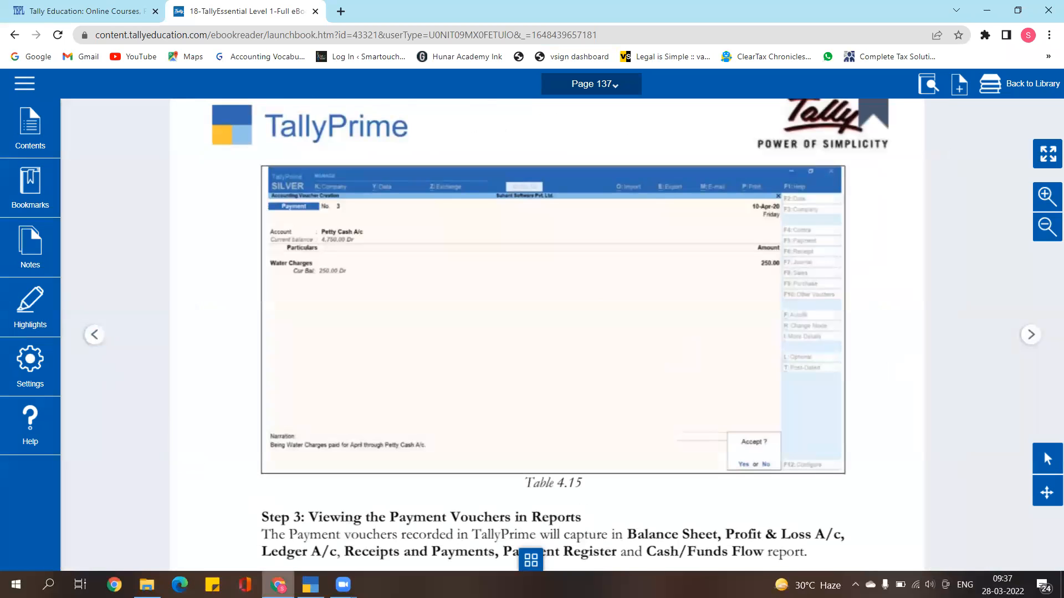
Step: Switch to TallyPrime and open the Balance Sheet in its detailed view
click(310, 584)
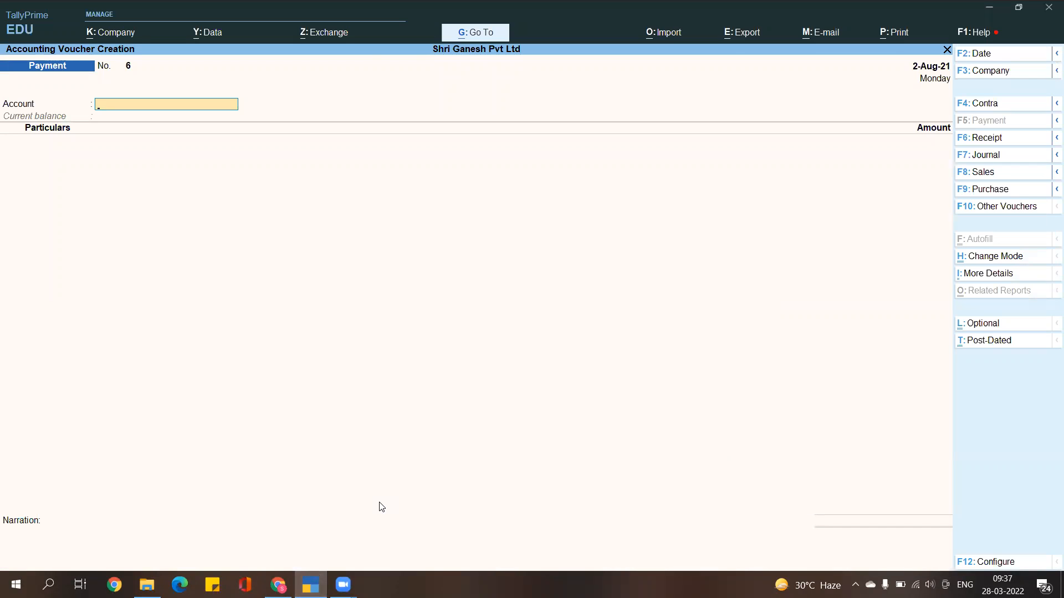
key(alt+g)
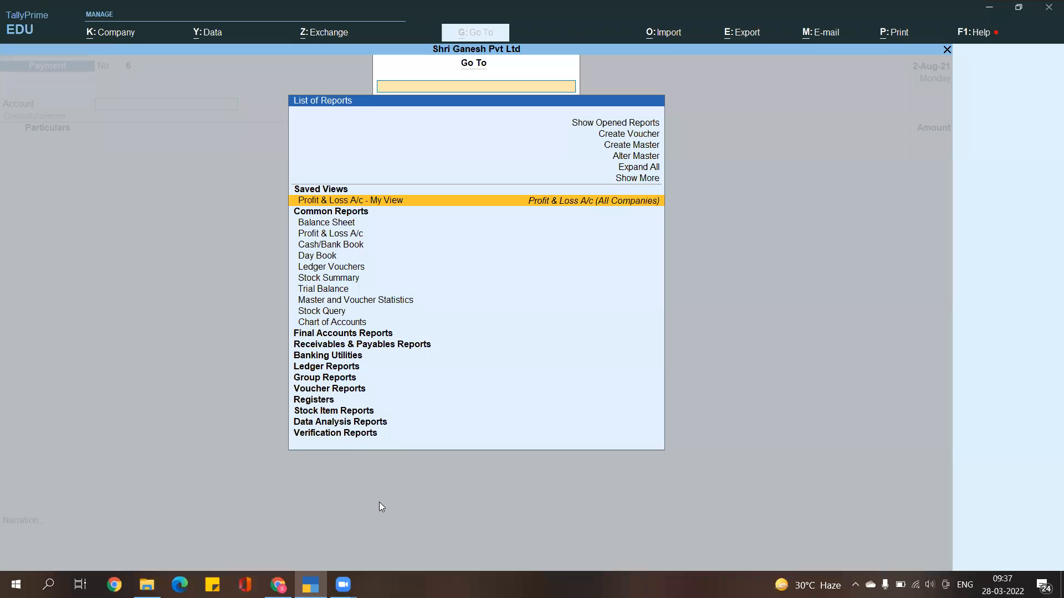
key(Down)
key(Return)
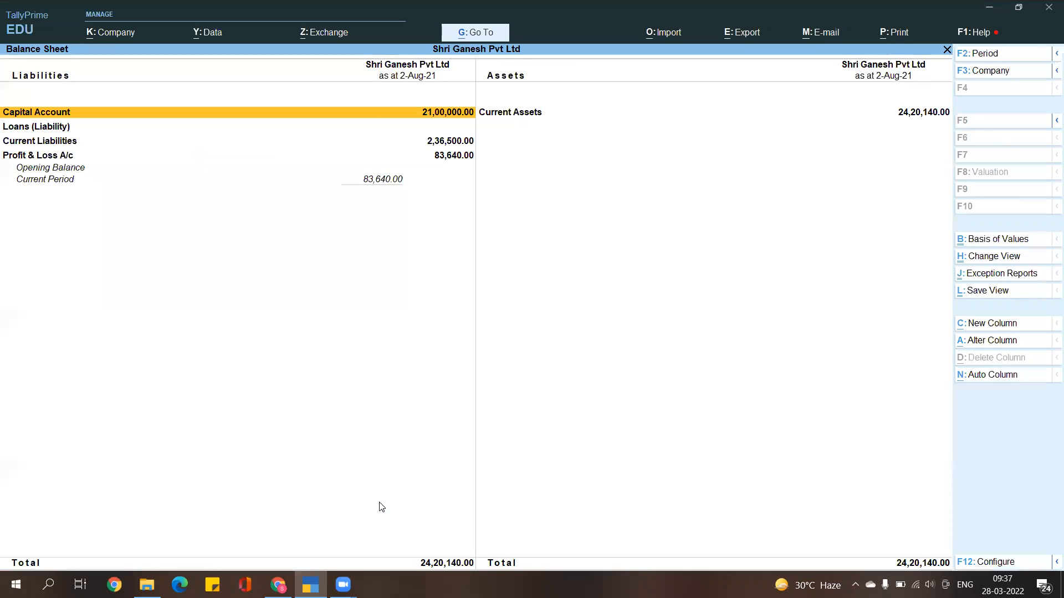
key(alt+F5)
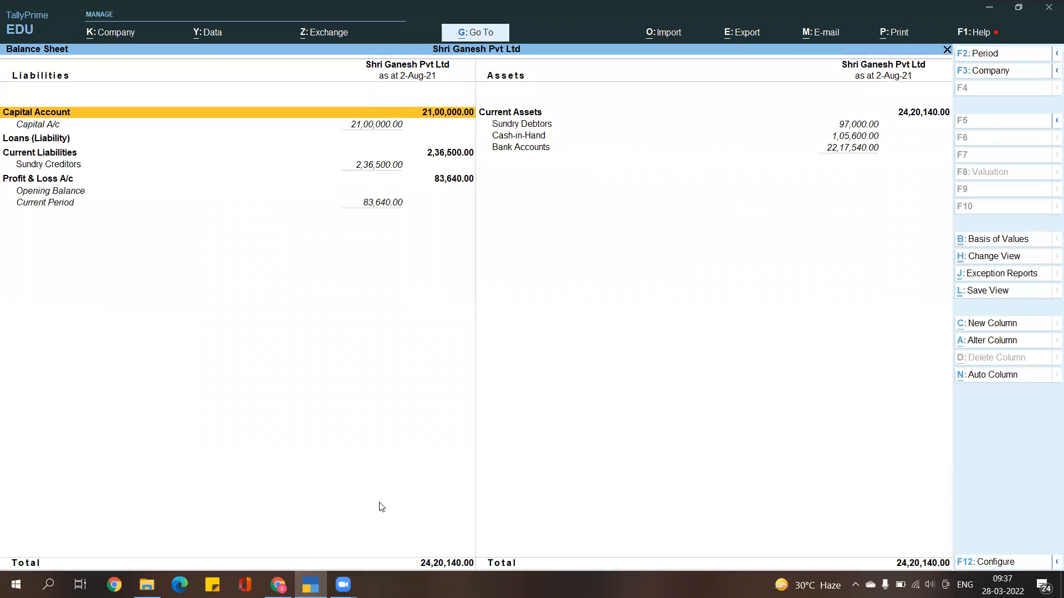
Step: Examine the Balance Sheet's liabilities and current assets, inspect the Sundry Creditors group summary, and return to the payment voucher
key(Down)
key(Down)
key(Down)
key(Up)
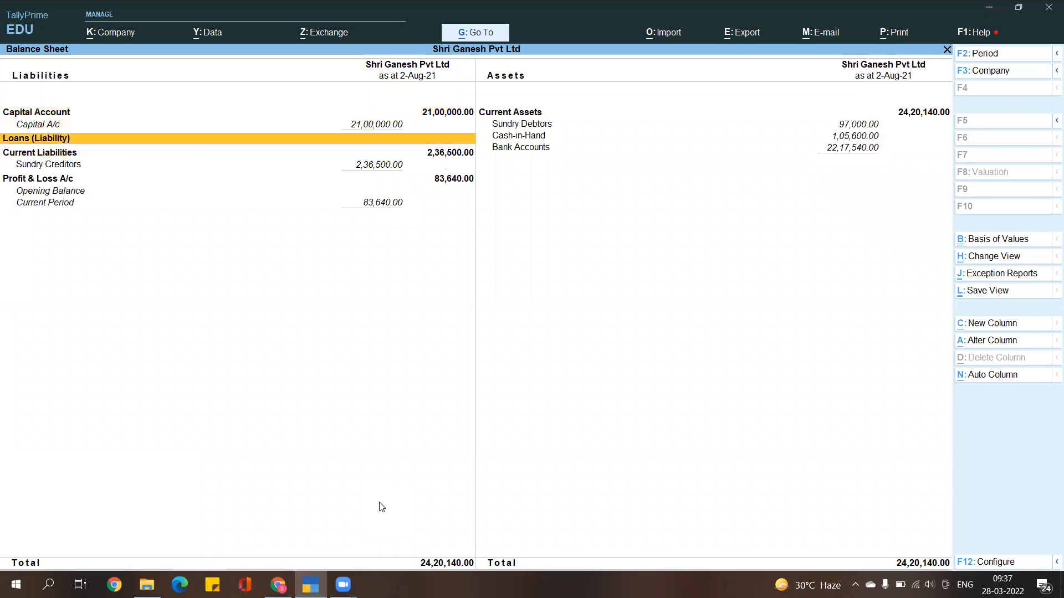
key(Right)
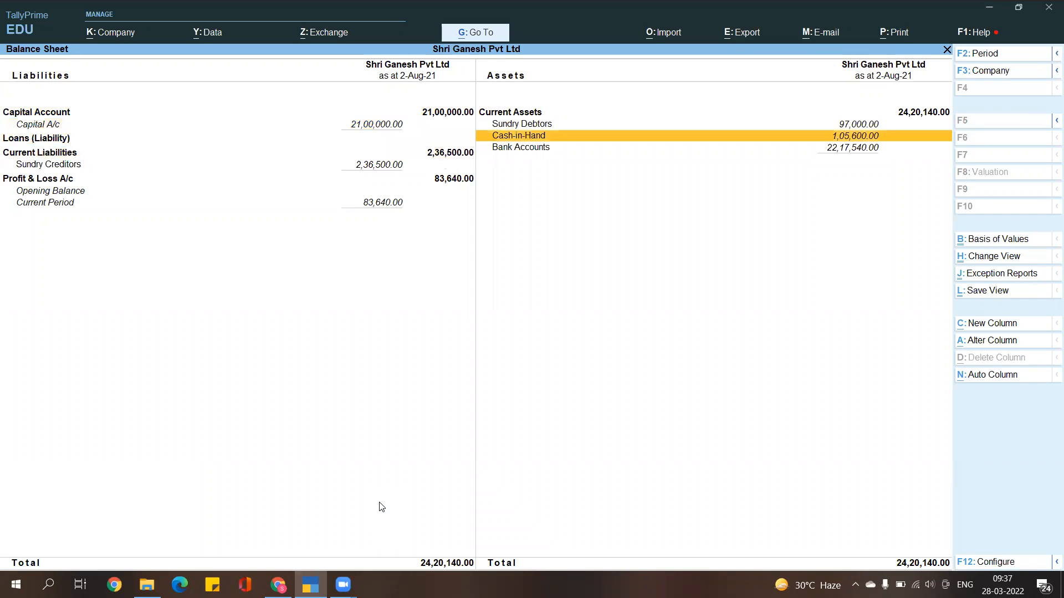
key(Down)
key(Up)
key(Left)
key(Down)
key(Down)
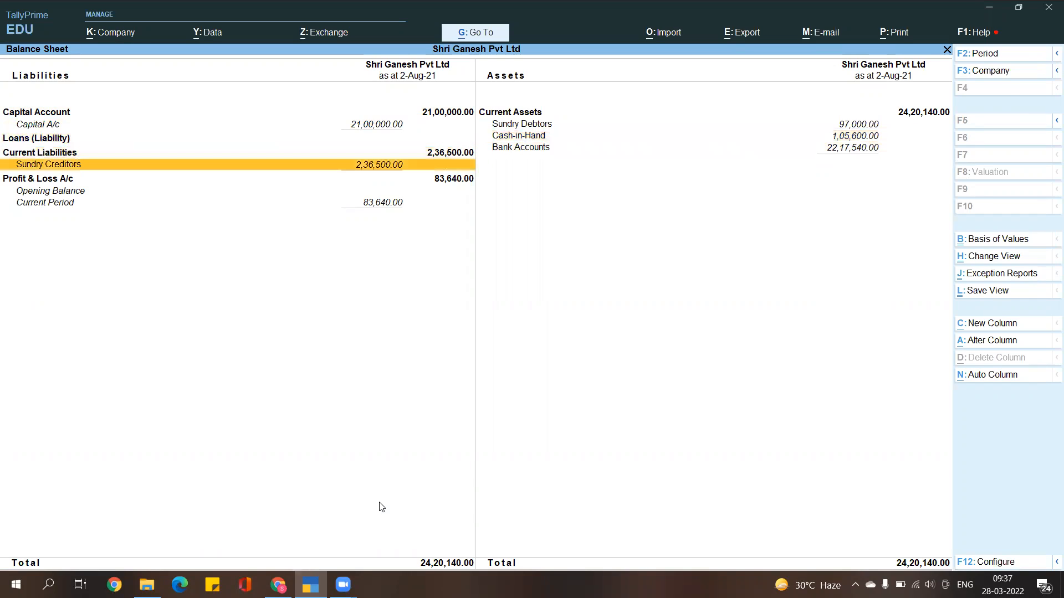
key(Return)
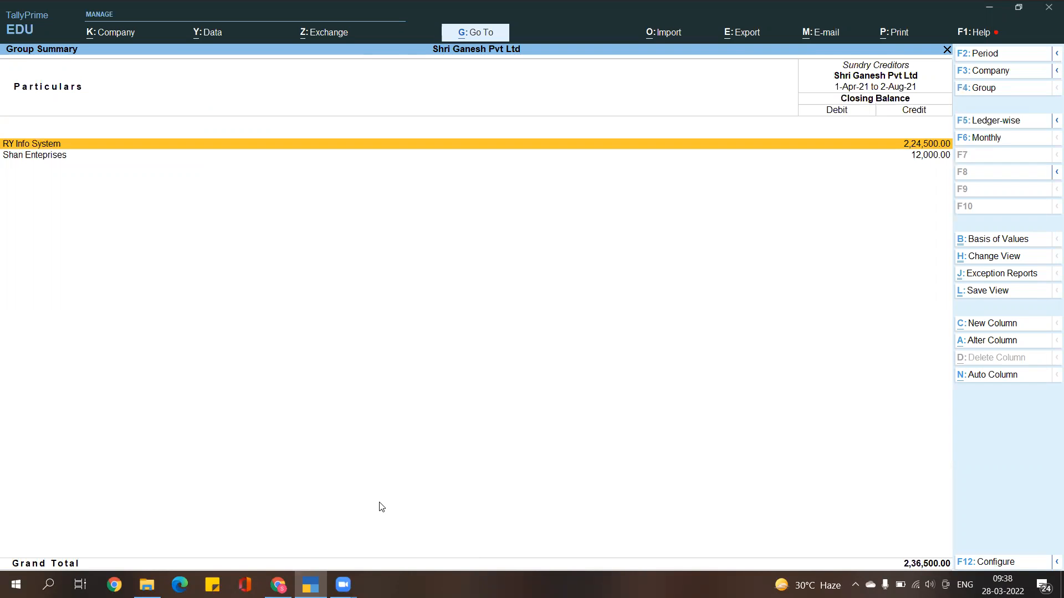
key(Escape)
key(Escape)
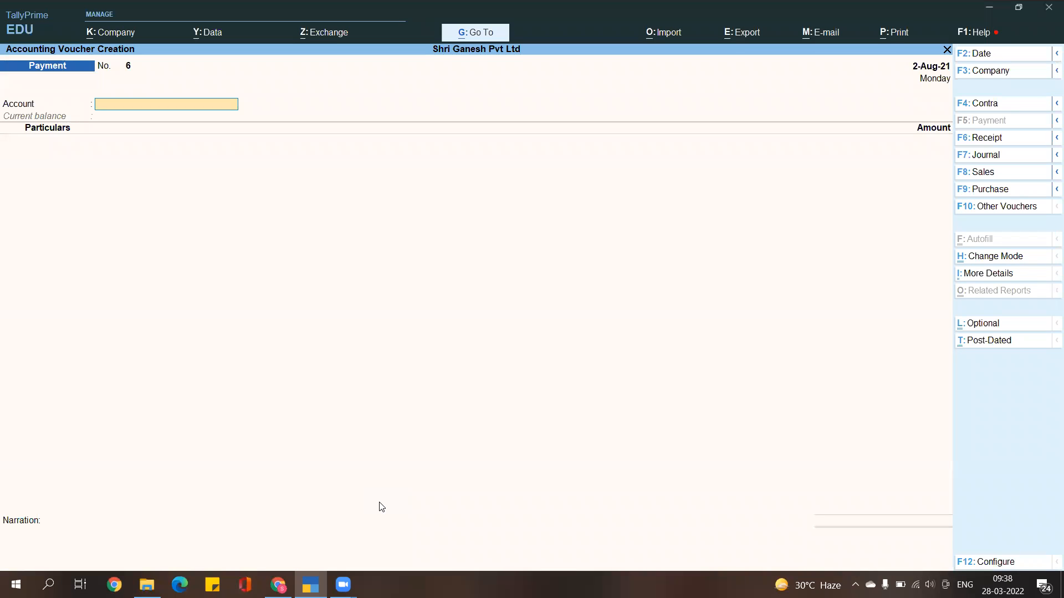
Step: Choose SBI Current A/c as the paying account for payment voucher 6
text(S)
key(Down)
key(Up)
key(Return)
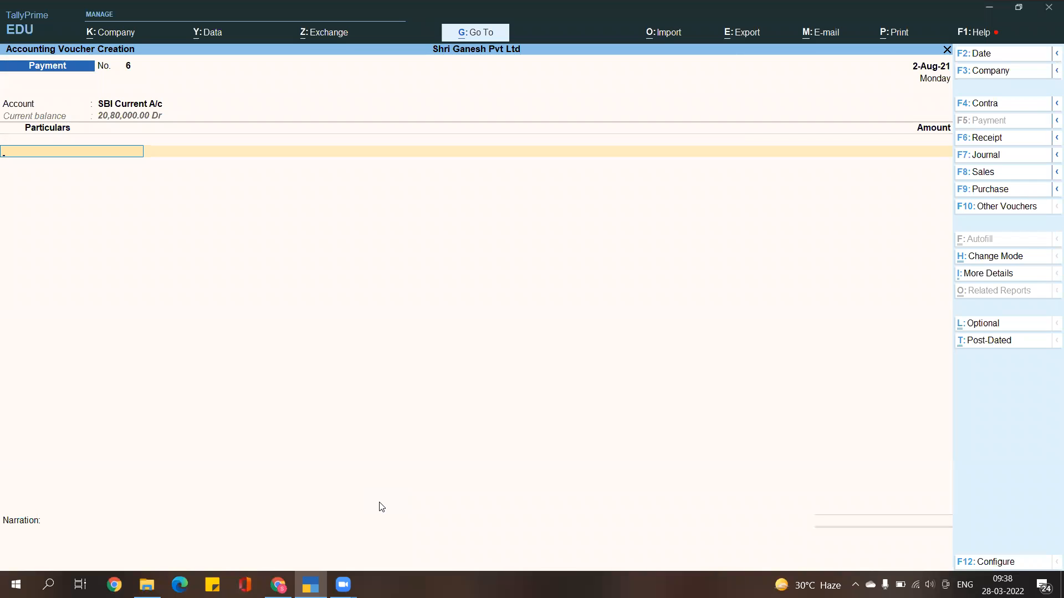
Step: Enter RY Info System in the particulars with an amount of 200000 and accept the voucher with a blank narration
text(Ry)
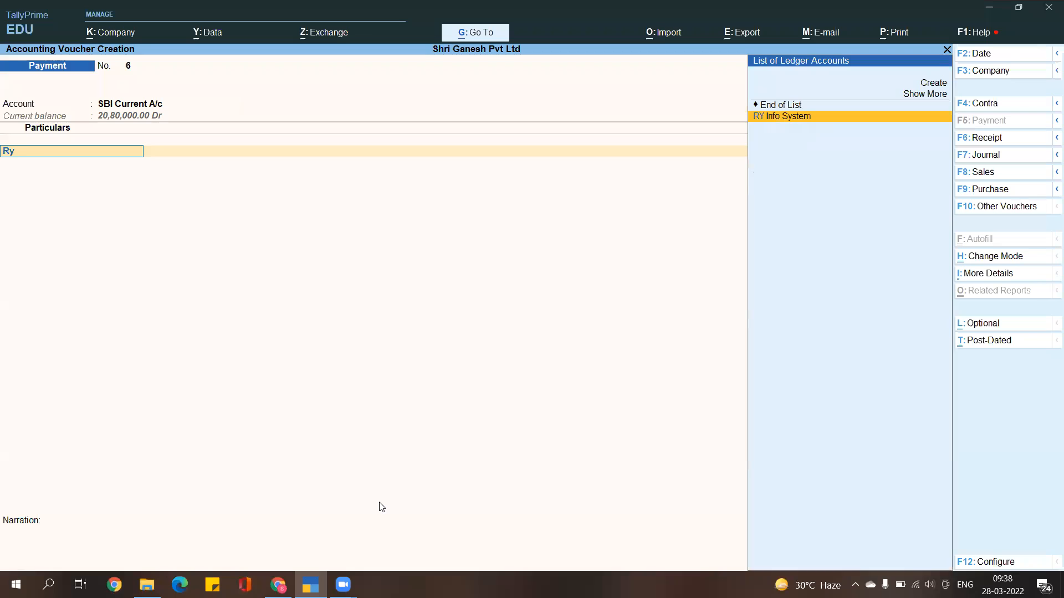
key(Return)
text(200000)
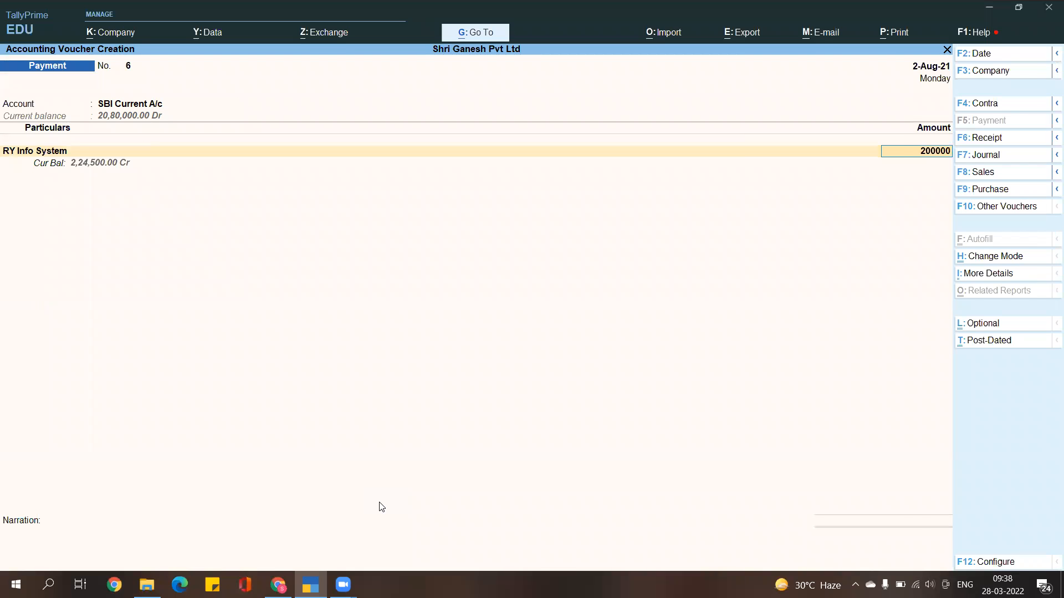
key(Return)
key(Return)
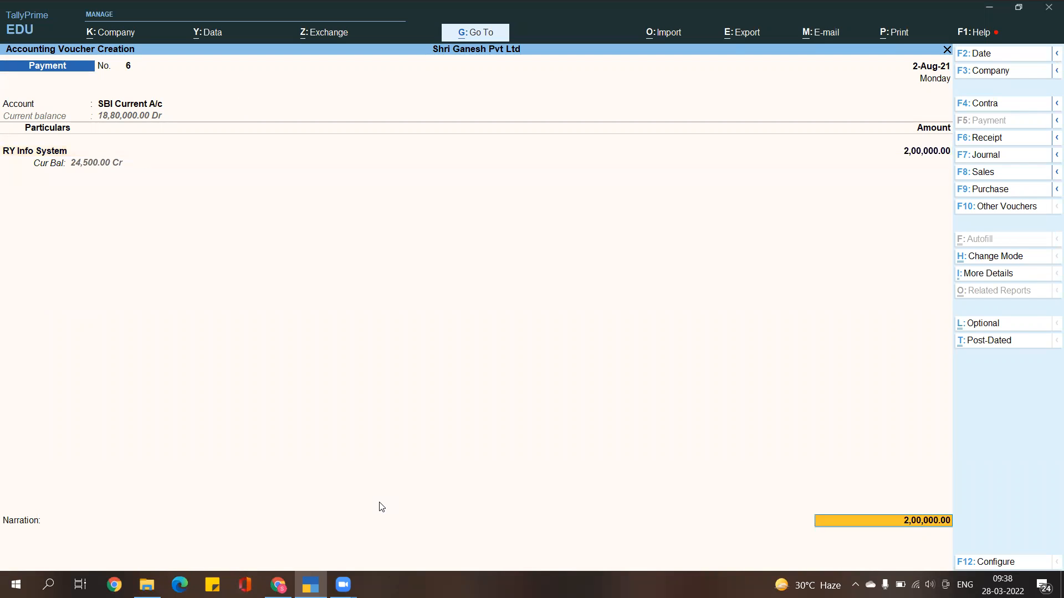
key(ctrl+a)
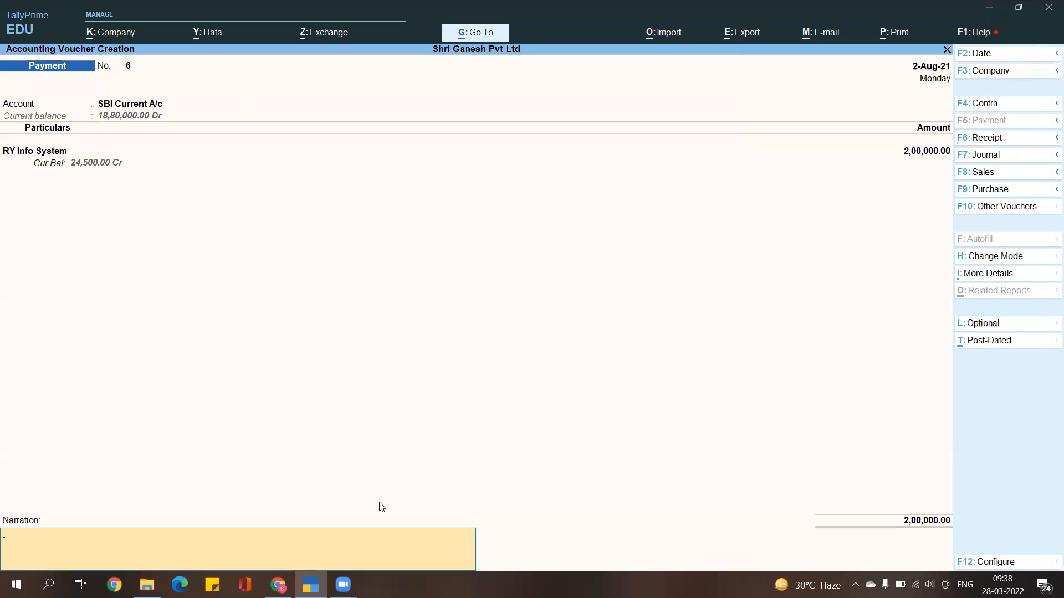
key(Return)
key(Return)
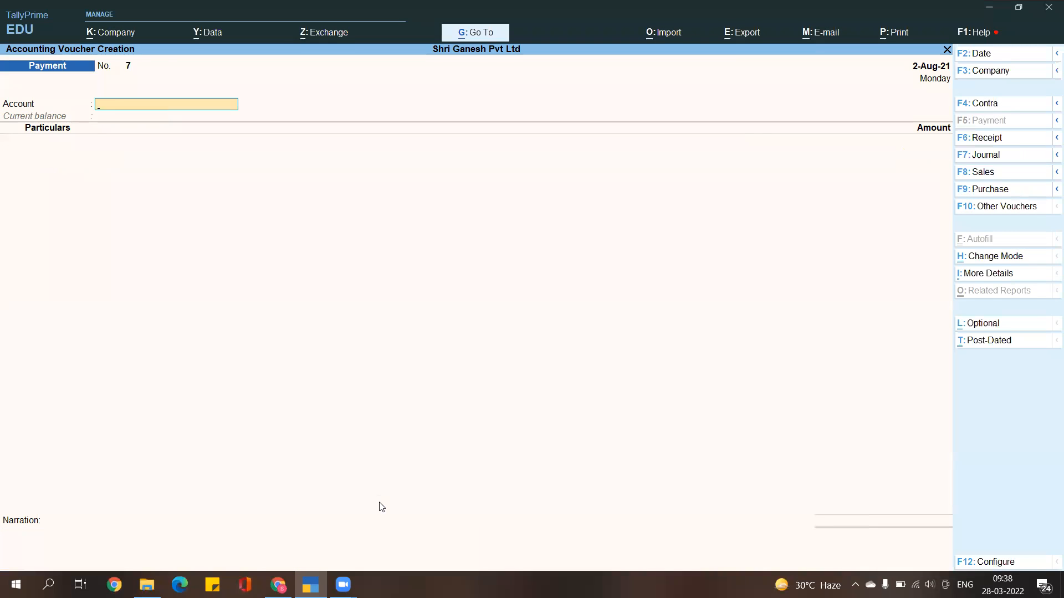
Step: Reopen the saved RY Info System payment voucher, review its fields, and accept it without changes
key(Page_Up)
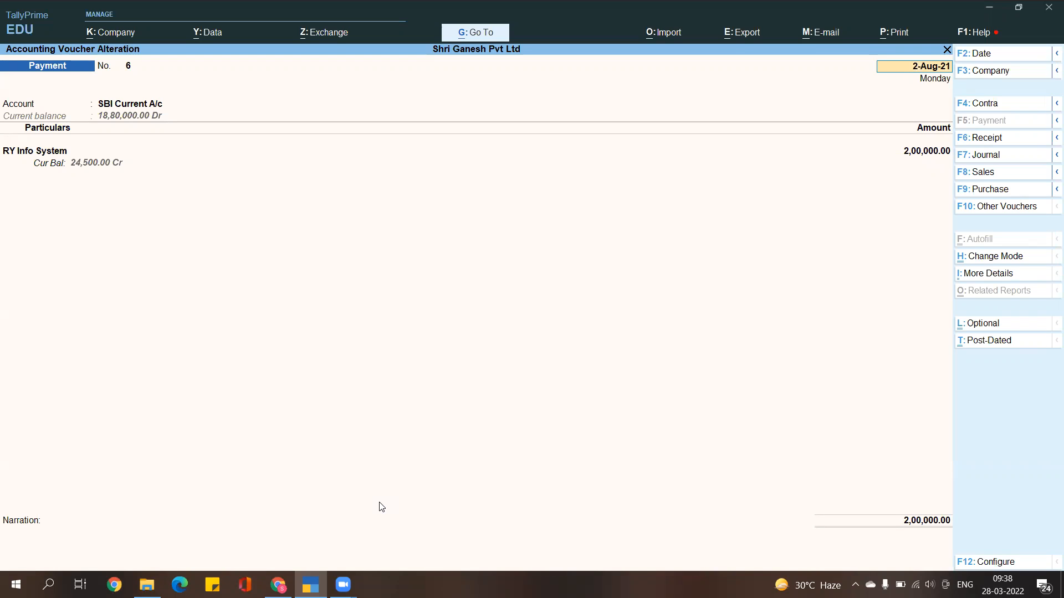
key(Return)
key(Return)
key(Return)
key(Return)
key(Return)
key(Return)
key(Return)
key(Return)
key(Return)
key(Return)
key(Return)
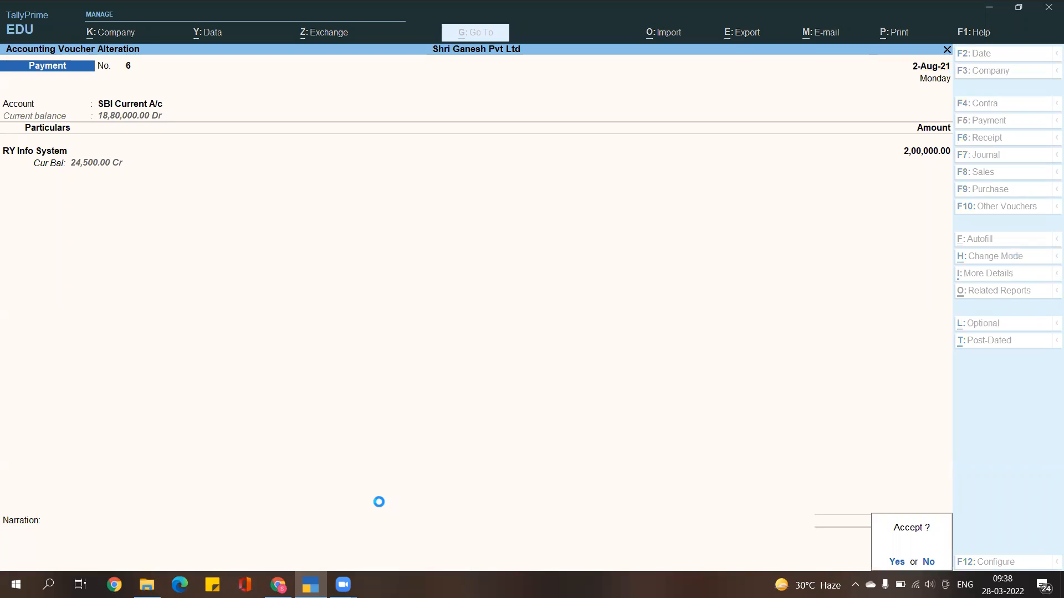
key(Return)
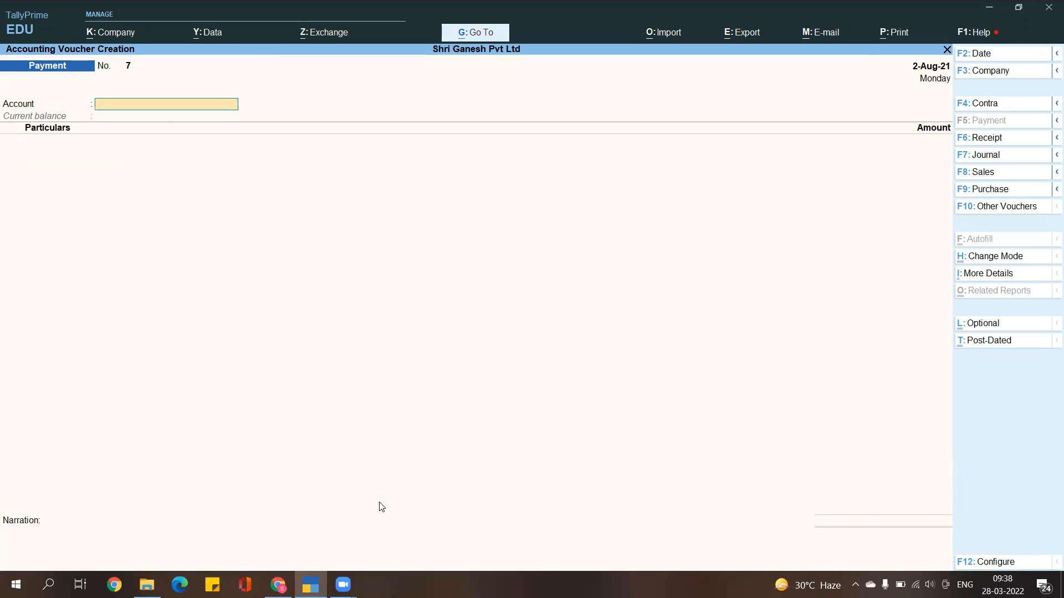
Step: Choose Cash as the paying account and create a CCTV ledger under Fixed Assets for the first particulars line
text(cash)
key(Return)
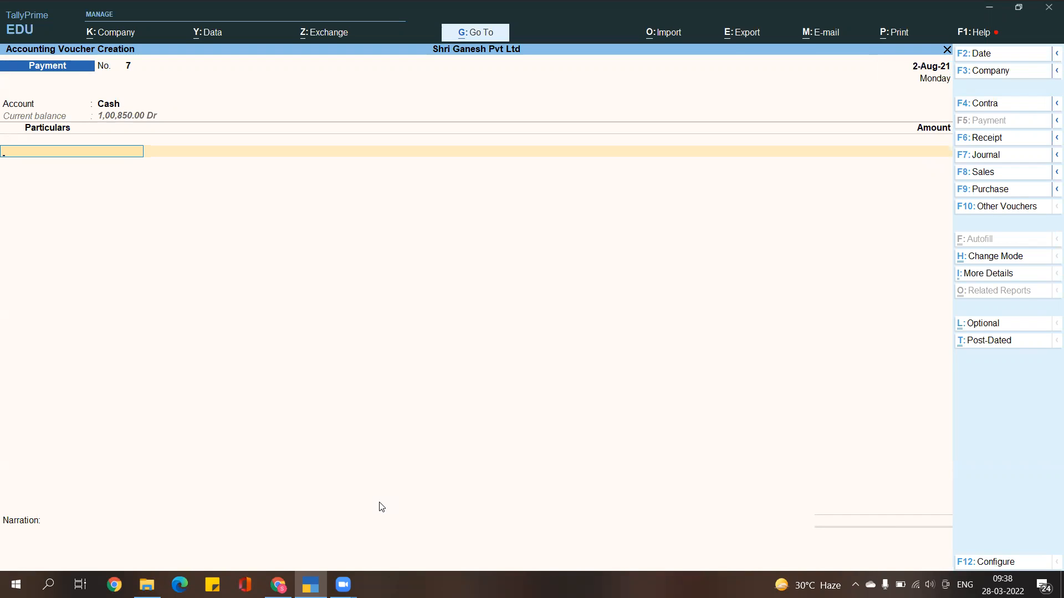
key(alt+c)
text(CCTV)
key(Return)
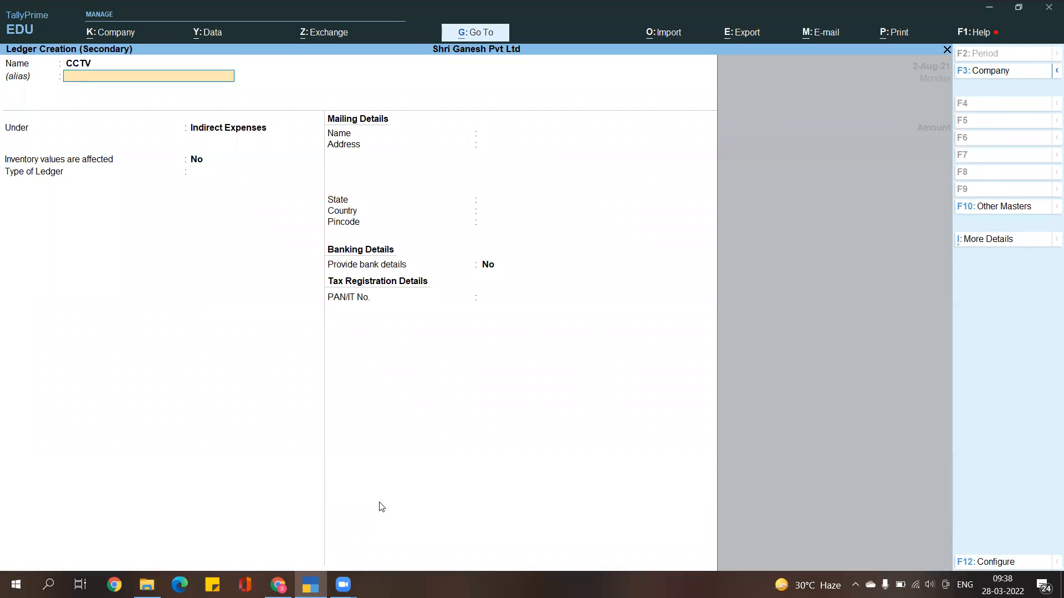
key(Return)
text(F)
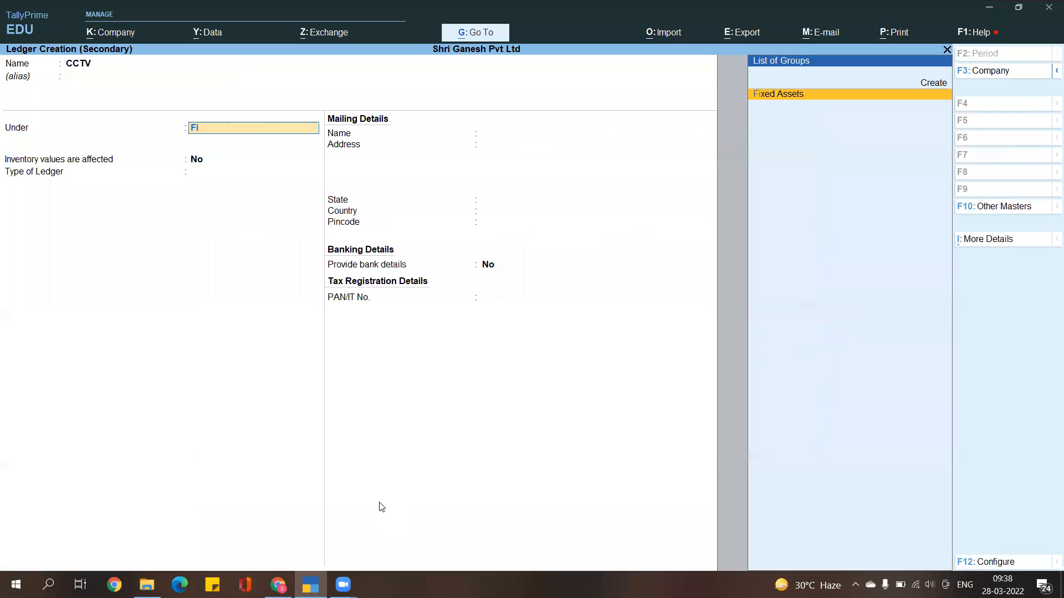
text(i)
key(Return)
key(ctrl+a)
Step: Set the CCTV amount to 8000, check the CCTV ledger's details, and accept the payment voucher
text(8000)
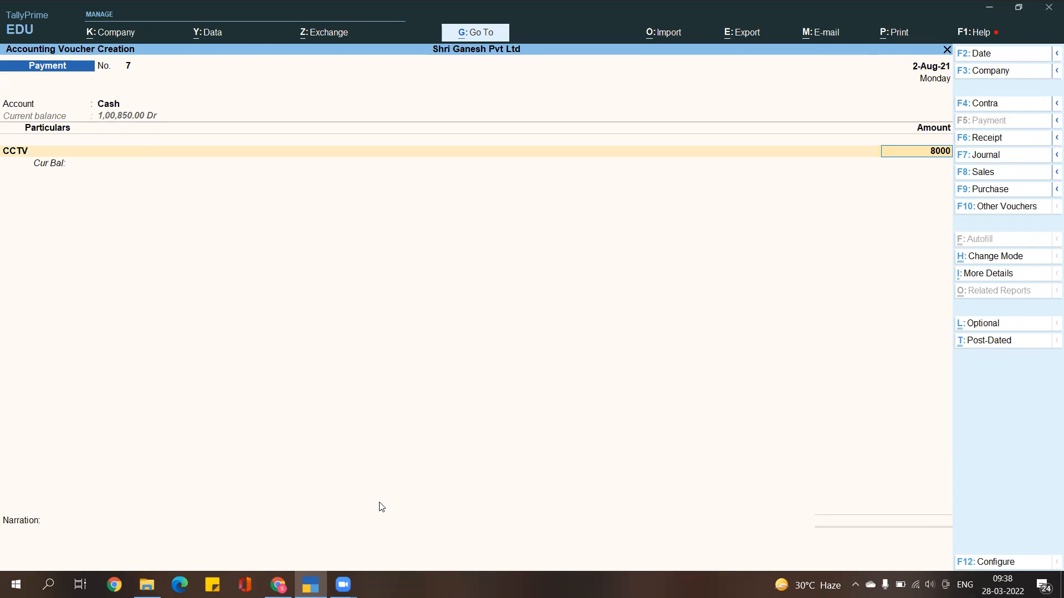
key(Return)
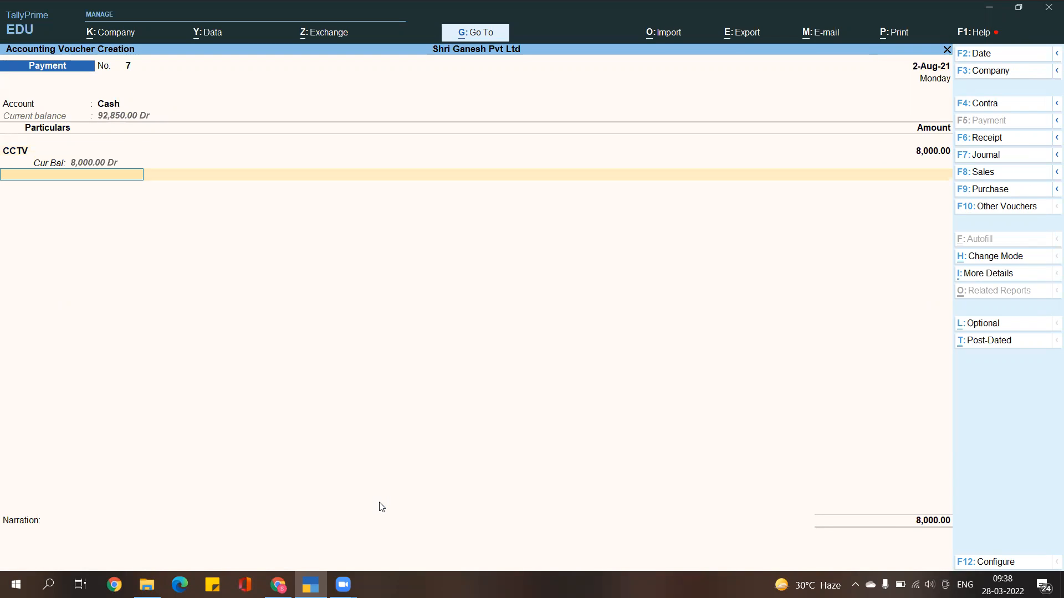
key(Up)
key(ctrl+Return)
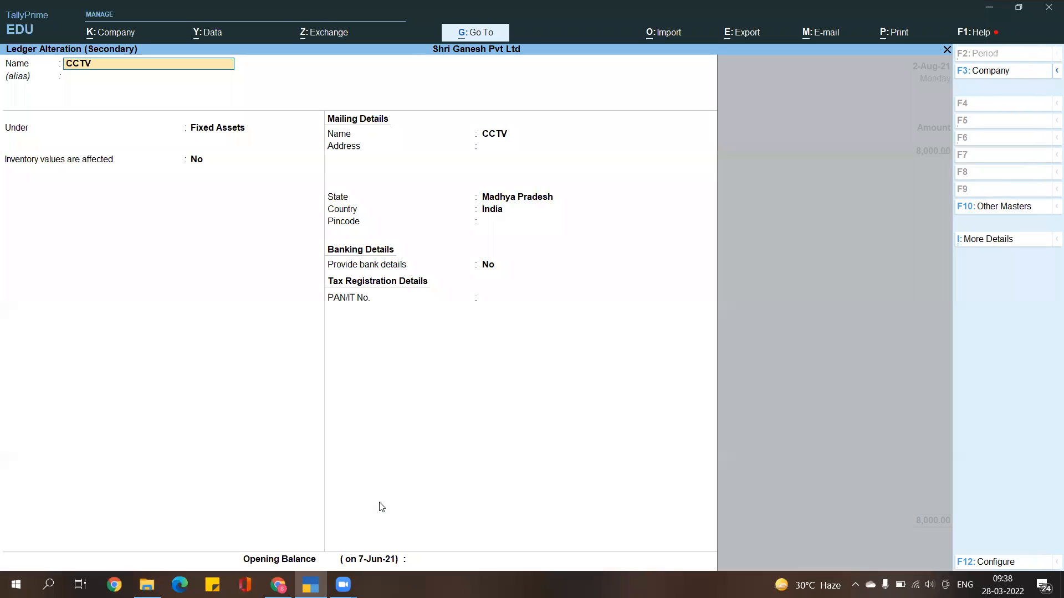
key(ctrl+a)
key(Return)
key(ctrl+a)
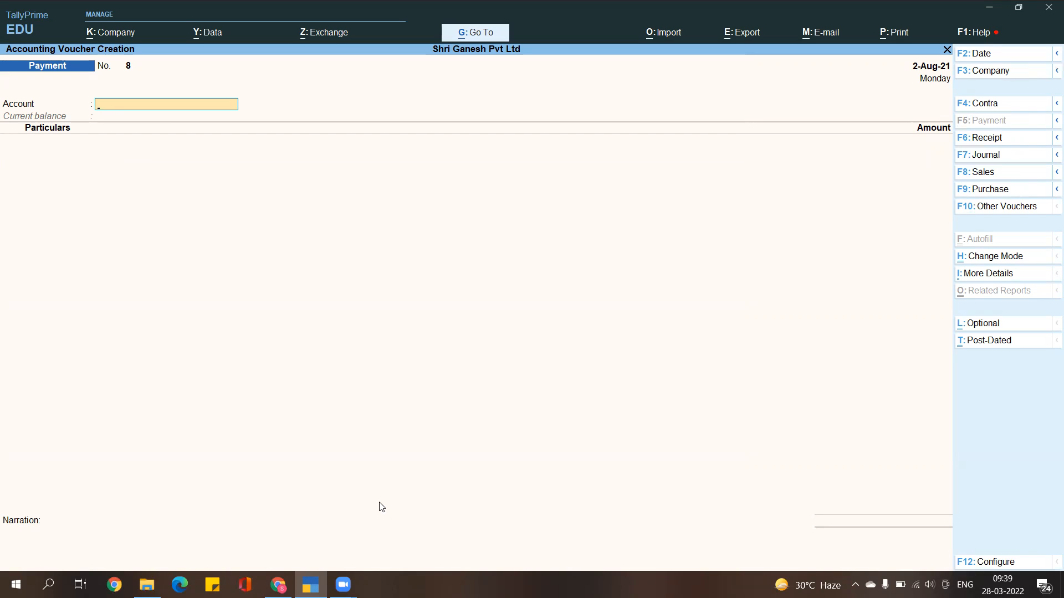
Step: Create a ledger with the borrower's full name under Loans & Advances (Asset) from the new payment voucher
key(alt)
key(alt+c)
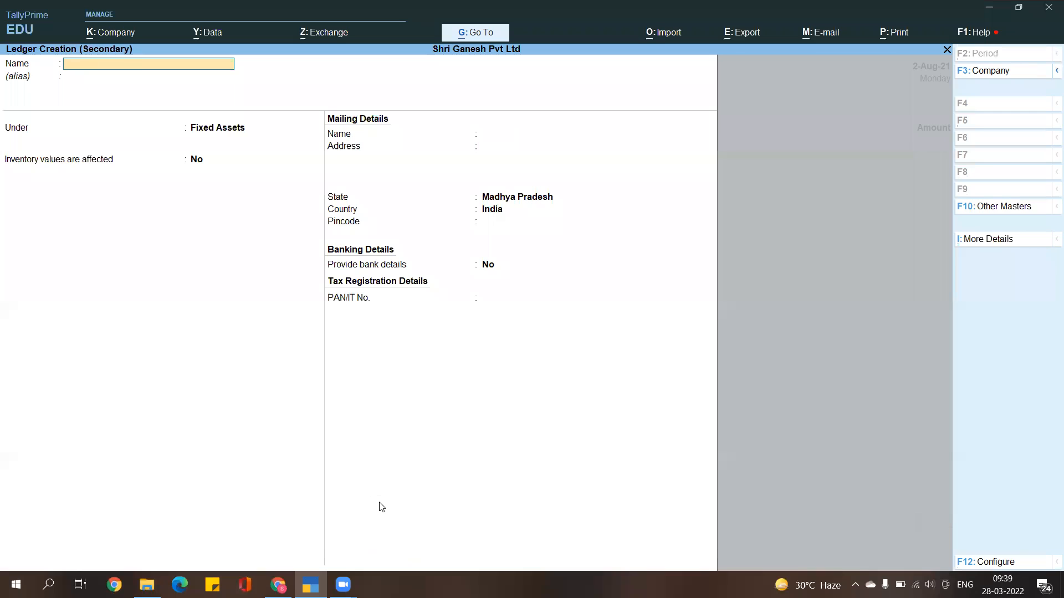
text(Rahul Jain)
key(Return)
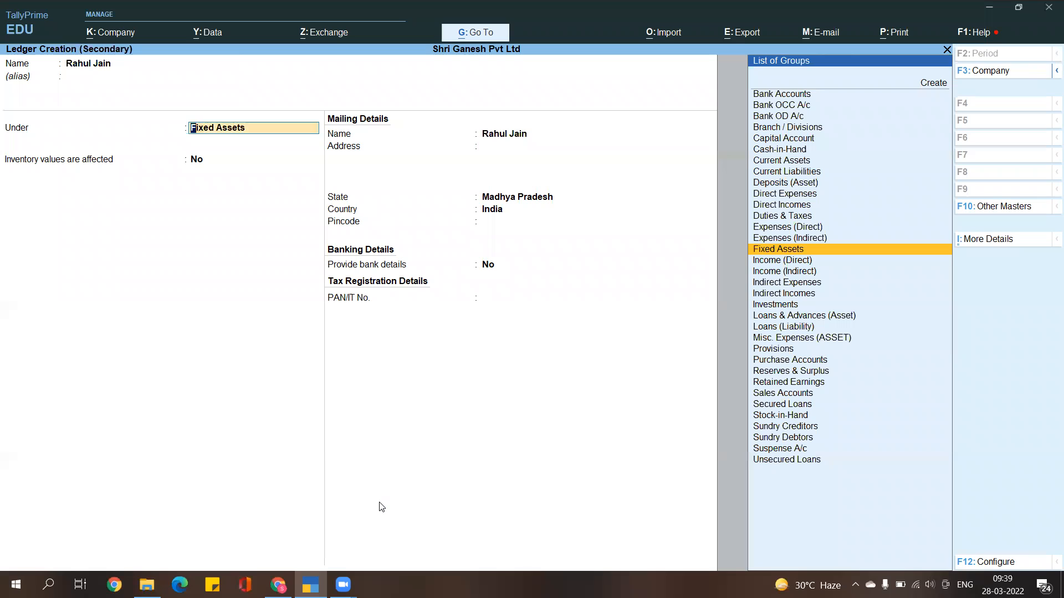
text(lo)
key(Return)
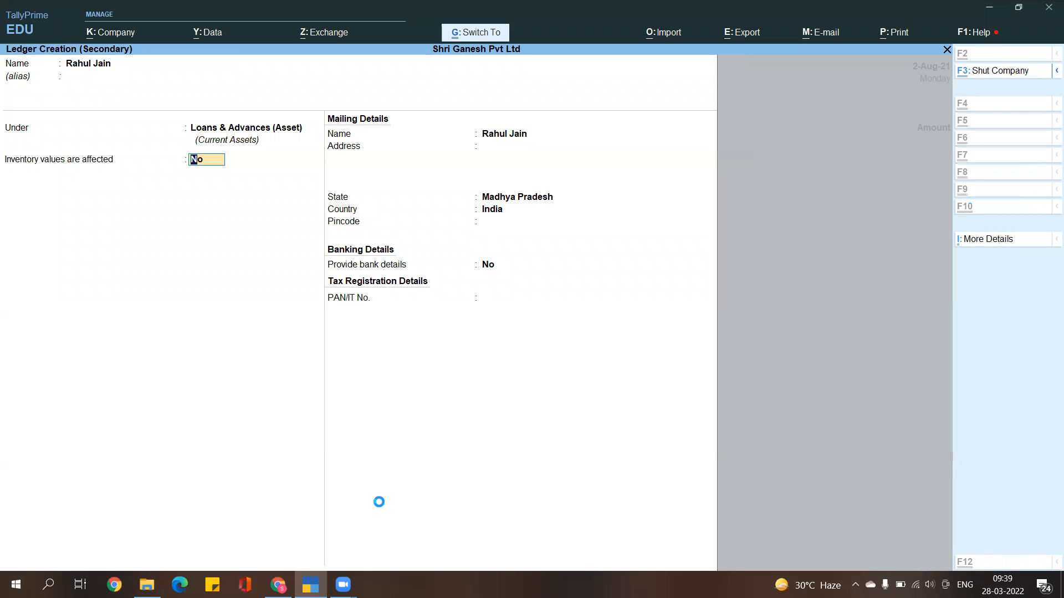
key(ctrl+a)
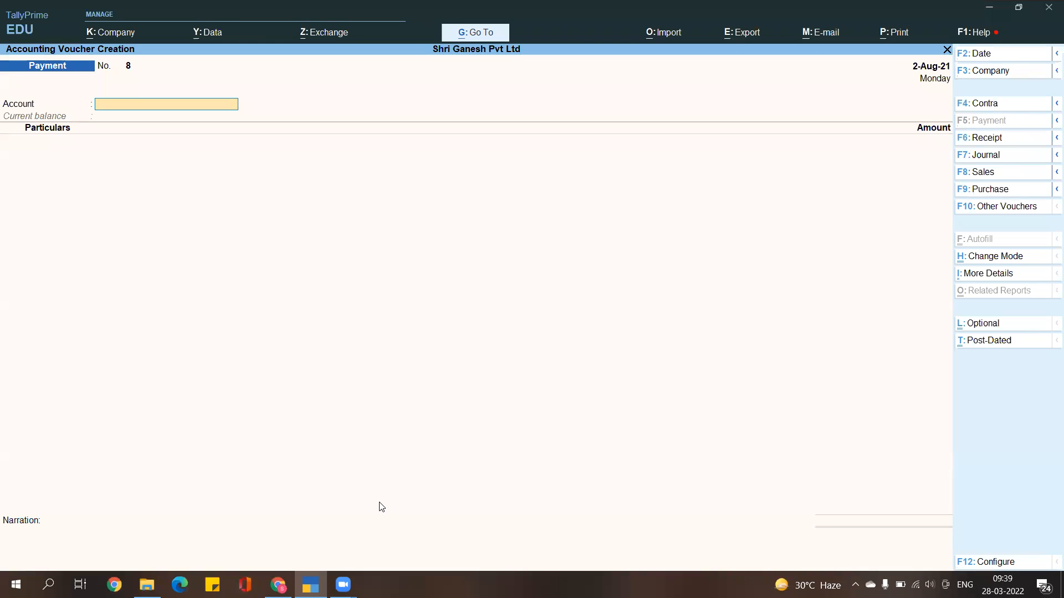
Step: Record a payment of 2000 from SBI Current A/c to the new loans and advances ledger and accept the voucher
text(Sb)
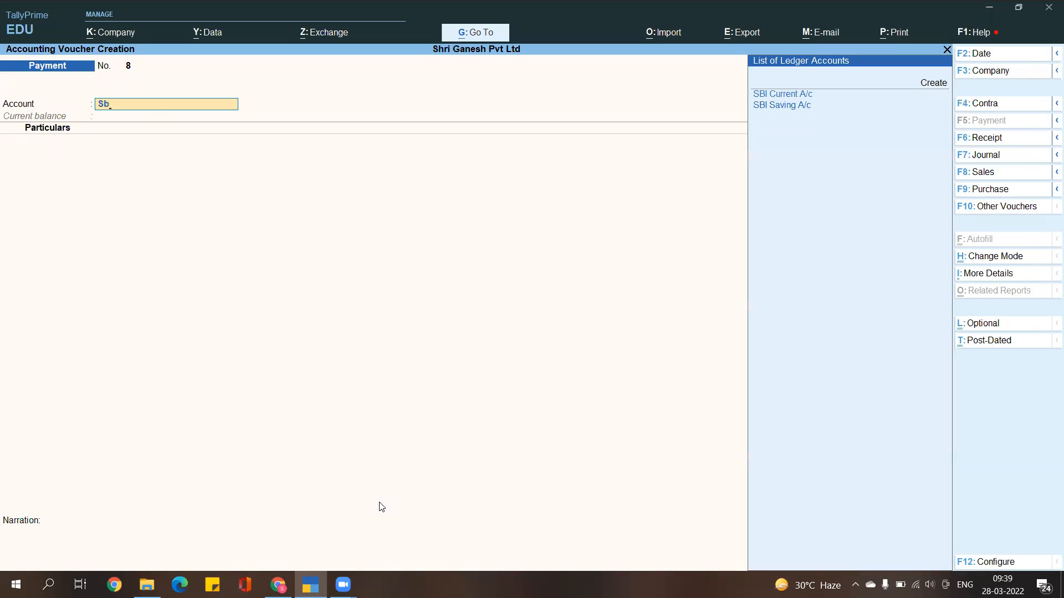
key(Return)
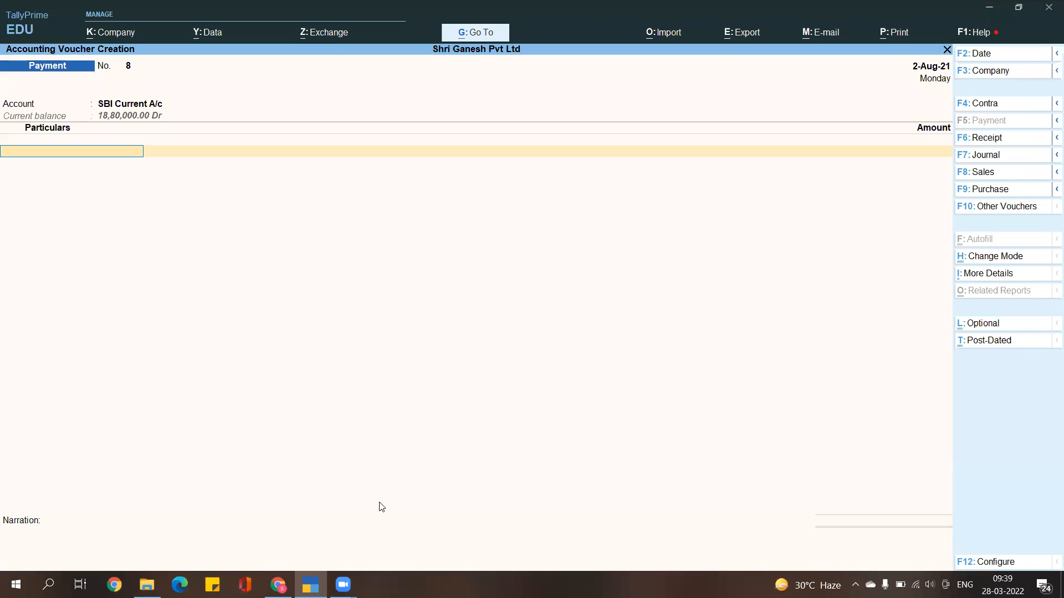
text(Rahul Jain)
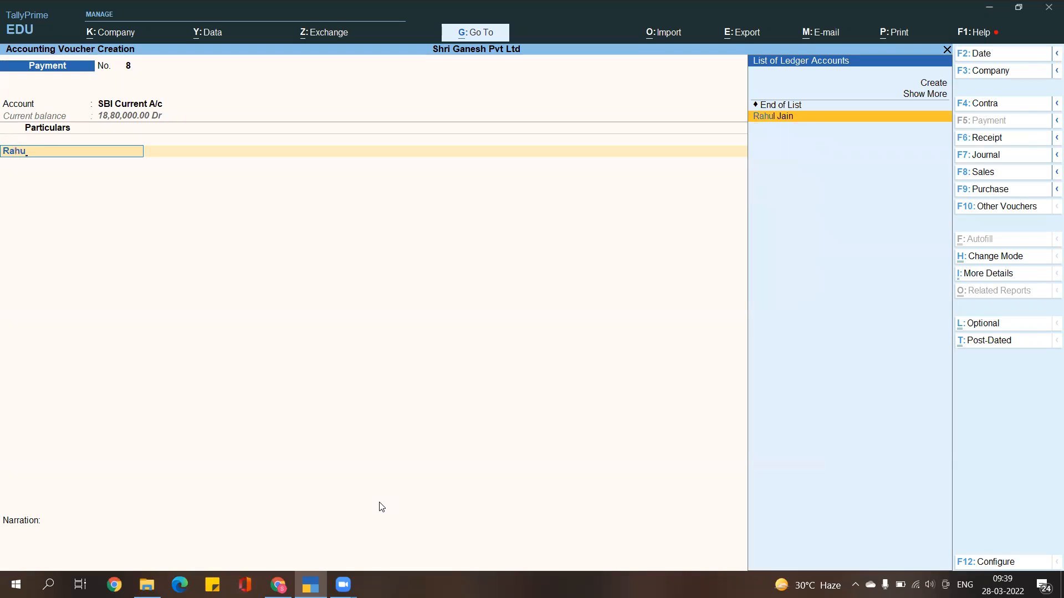
key(Return)
text(2000)
key(Return)
key(Return)
key(ctrl+a)
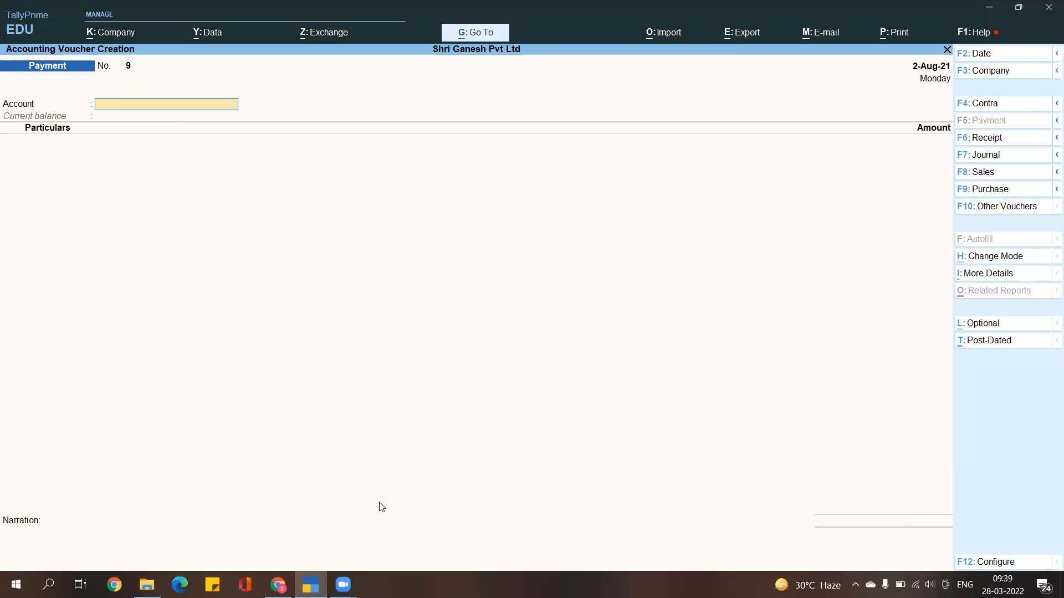
Step: Review the saved payment vouchers one by one, from number 8 back to number 4
key(Page_Up)
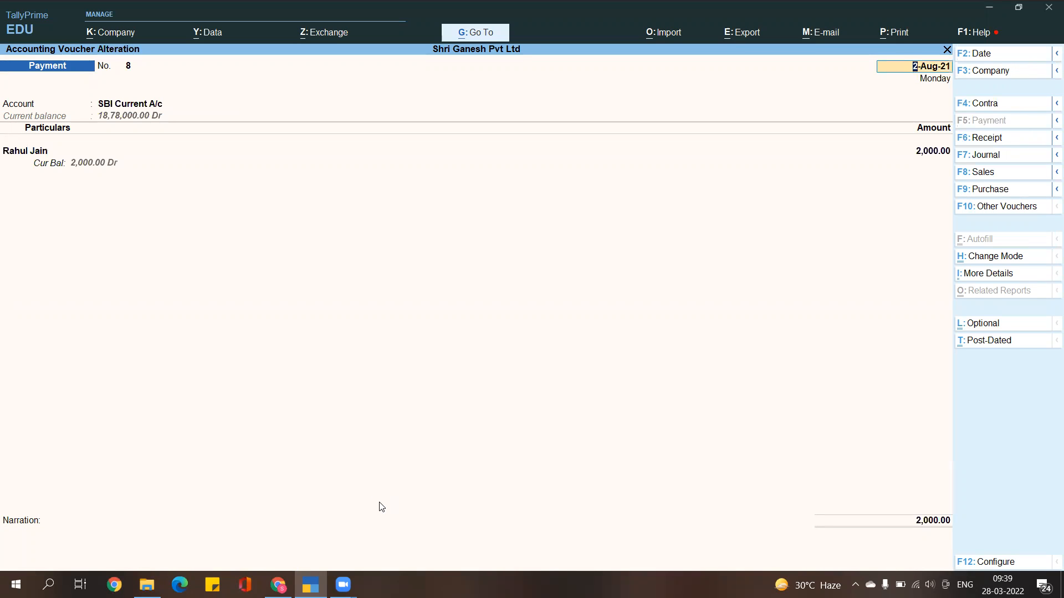
key(Page_Up)
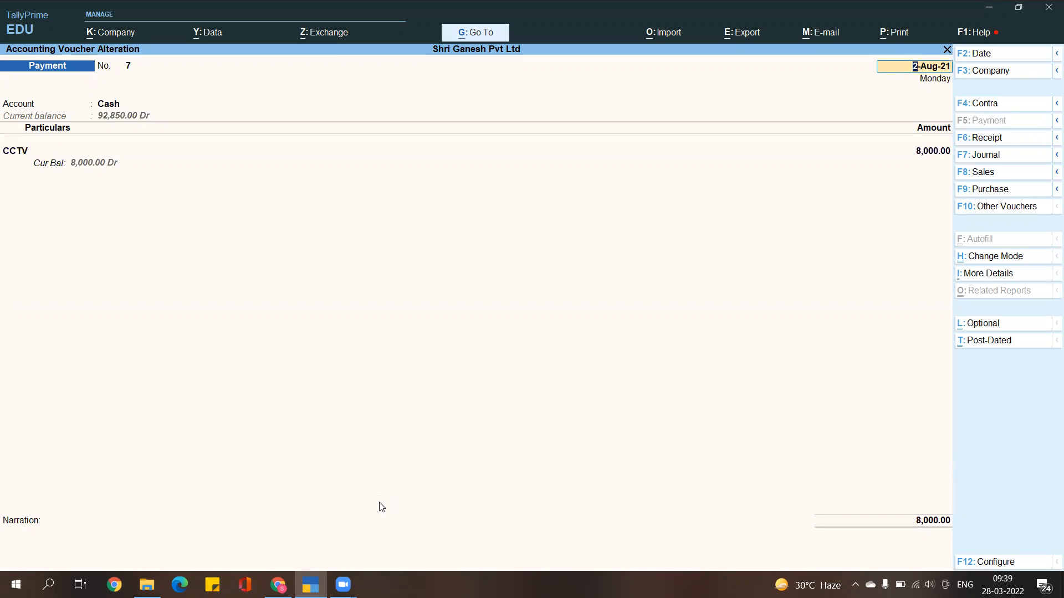
key(Page_Up)
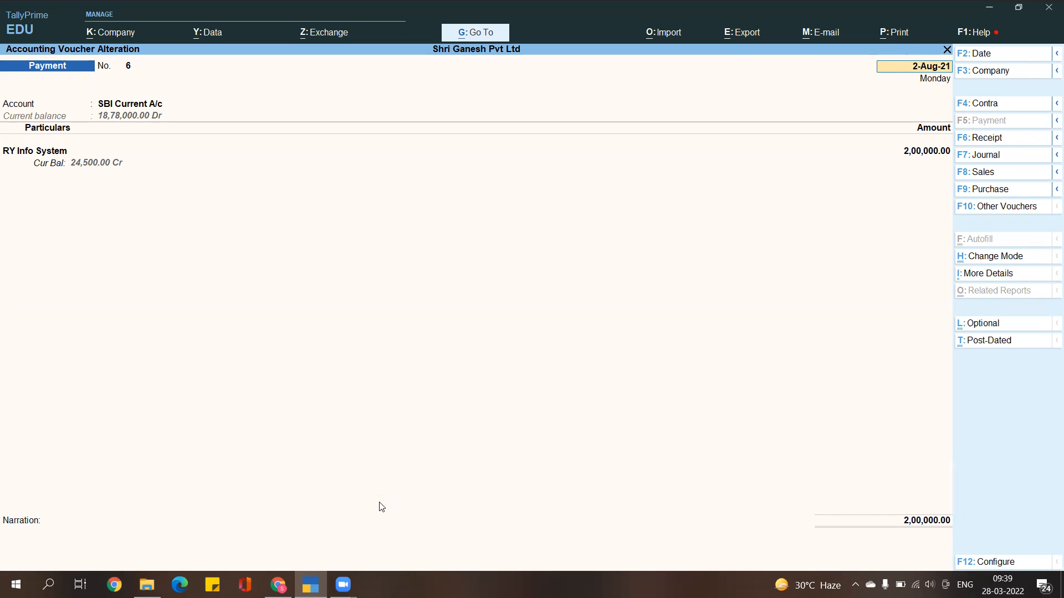
key(Page_Up)
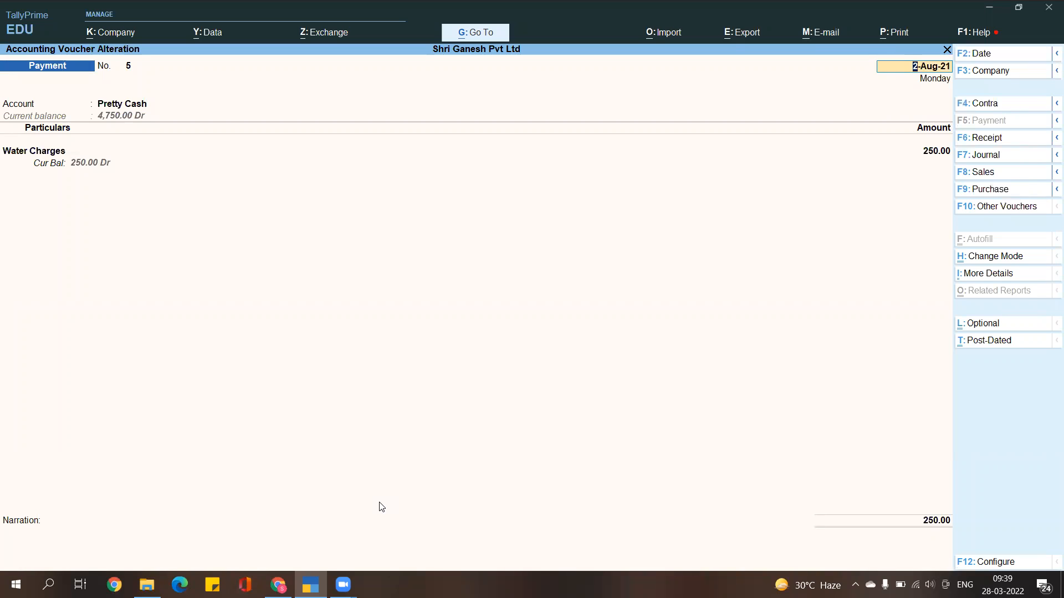
key(Page_Up)
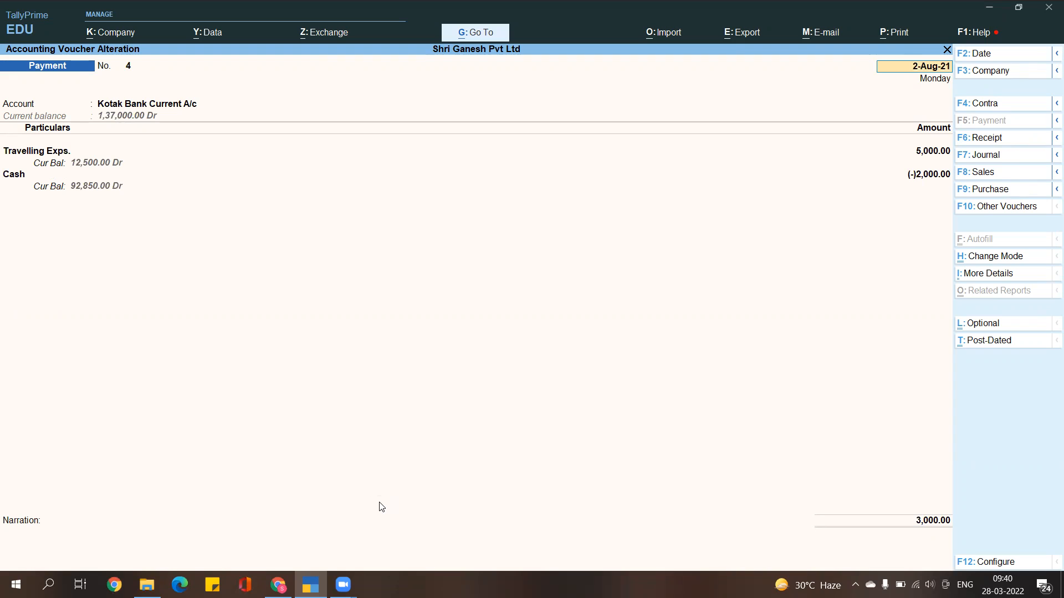
Step: Change the Travelling Exps. payment voucher's entry mode to double entry
key(ctrl+h)
key(Up)
key(Return)
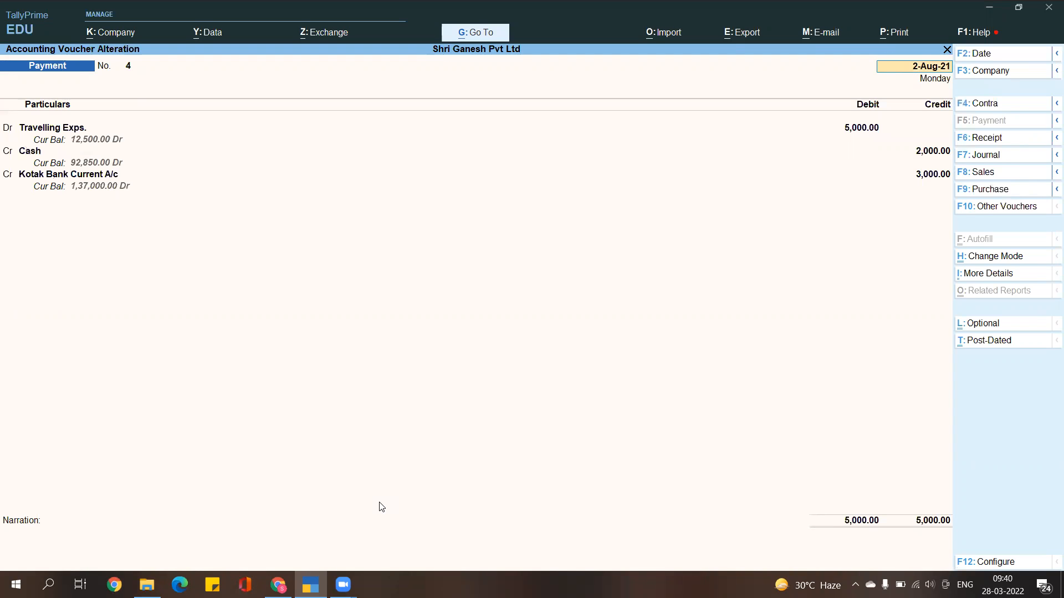
Step: Accept the altered Travelling Exps. payment voucher number 4 in double-entry mode
key(ctrl)
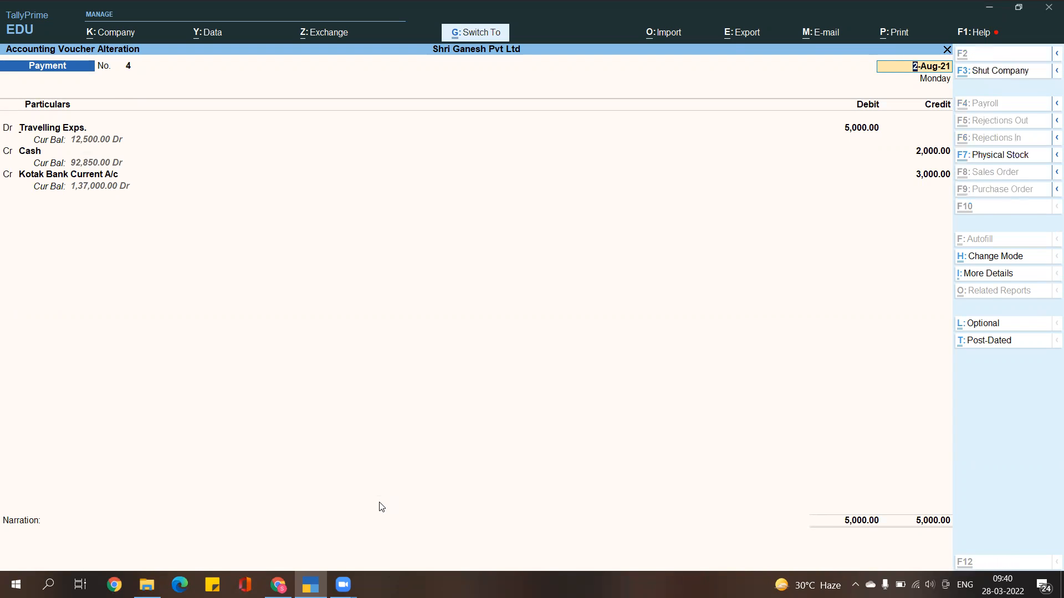
key(ctrl+a)
Step: Examine the debit and credit entries of the payment vouchers from number 8 back to number 1, and return to a blank payment voucher
key(Page_Up)
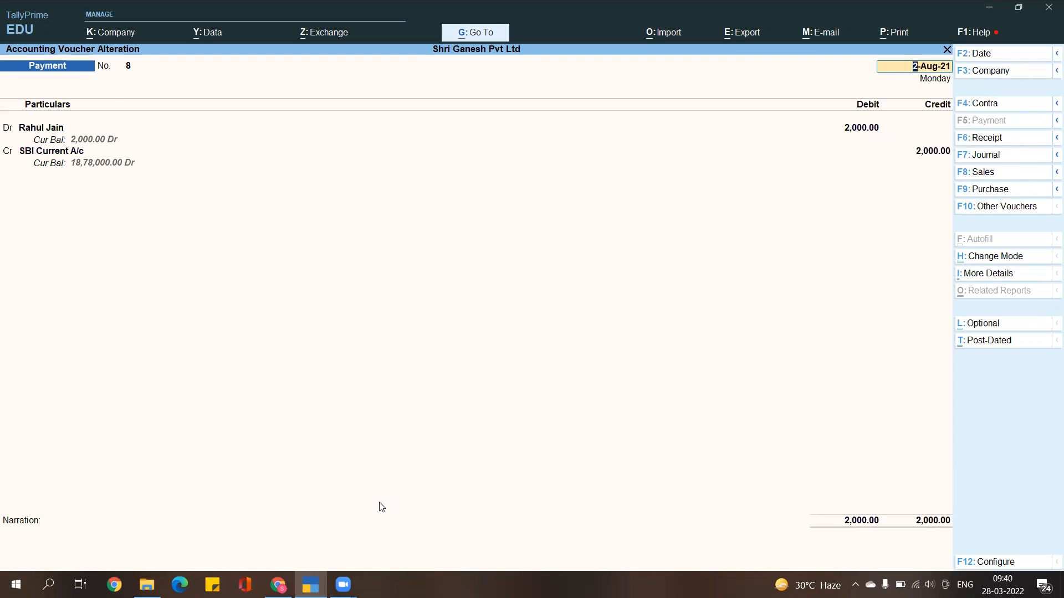
key(Page_Up)
key(Page_Up)
key(Page_Up)
key(Page_Up)
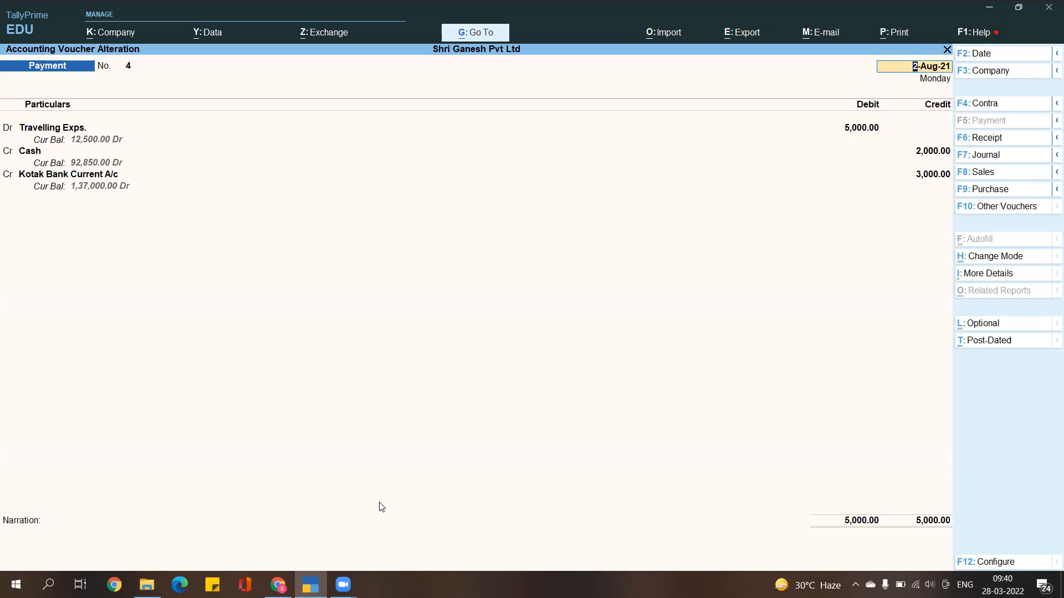
key(Page_Up)
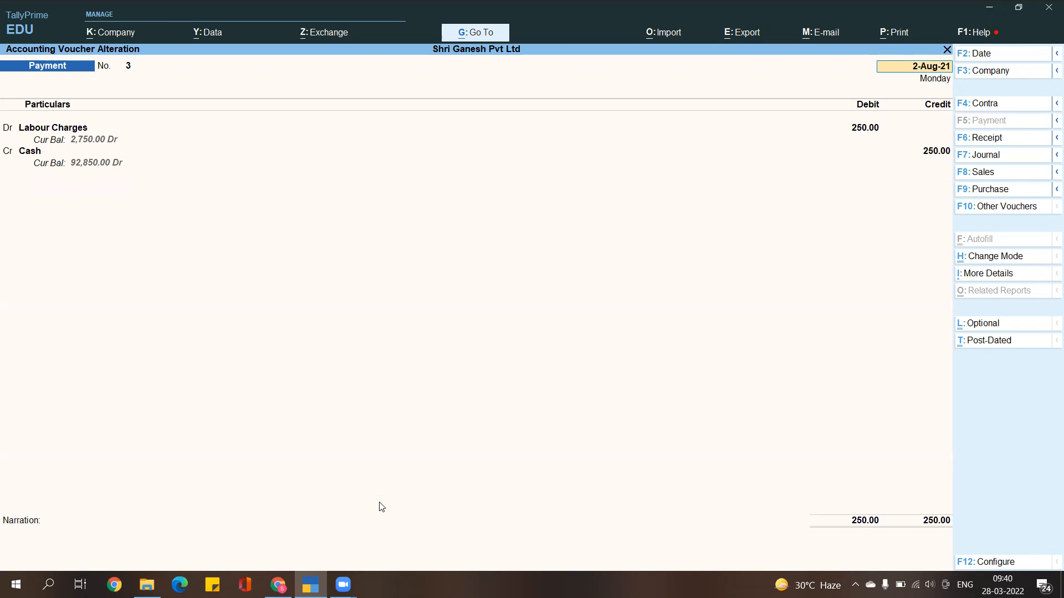
key(Page_Up)
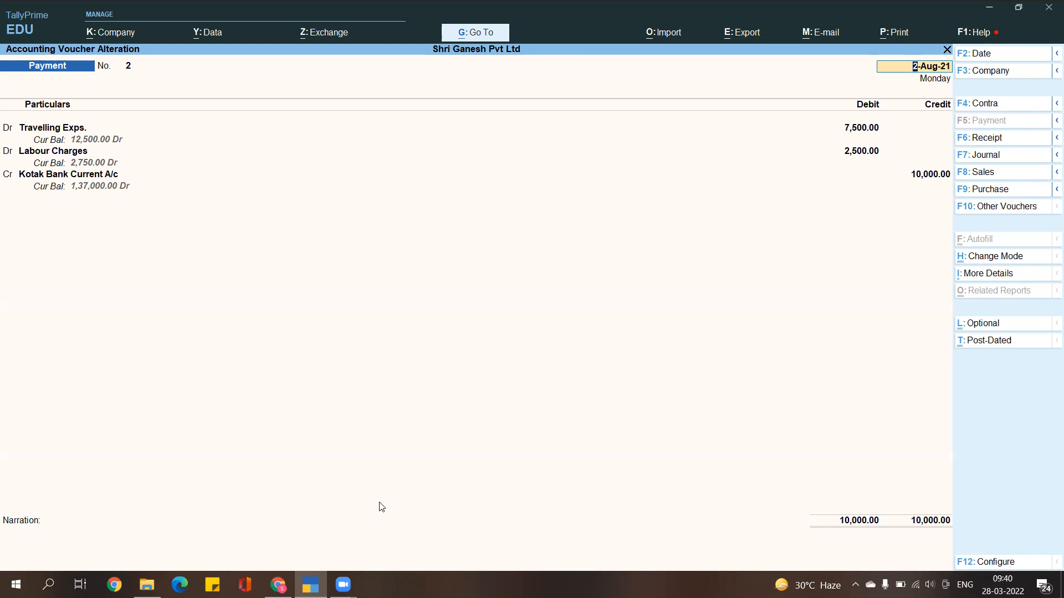
key(Page_Up)
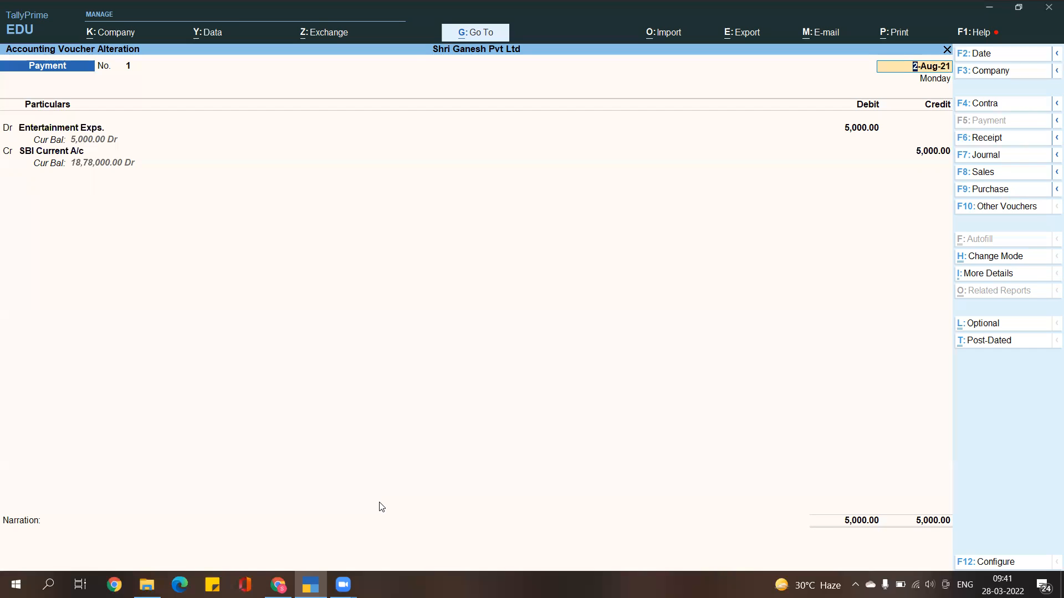
key(ctrl+a)
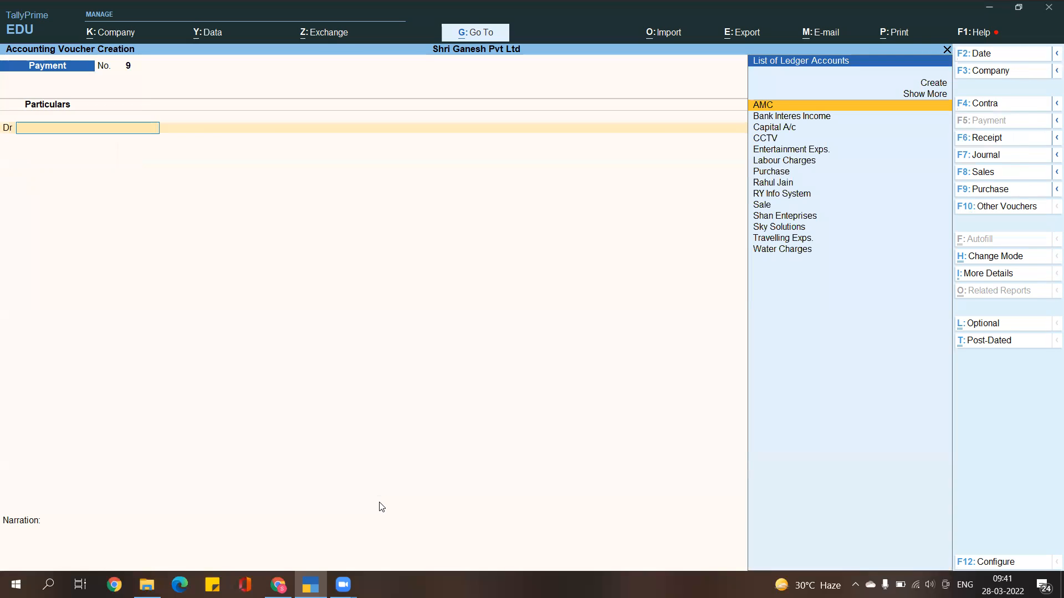